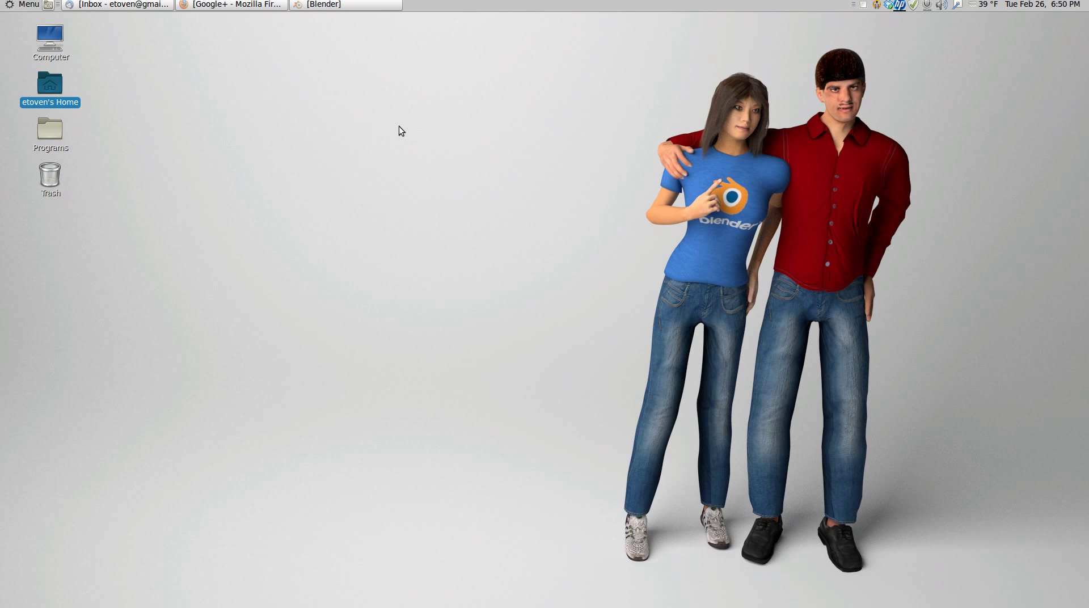
# Bring Blender back and switch to the Default screen layout.
pyautogui.click(316, 9)
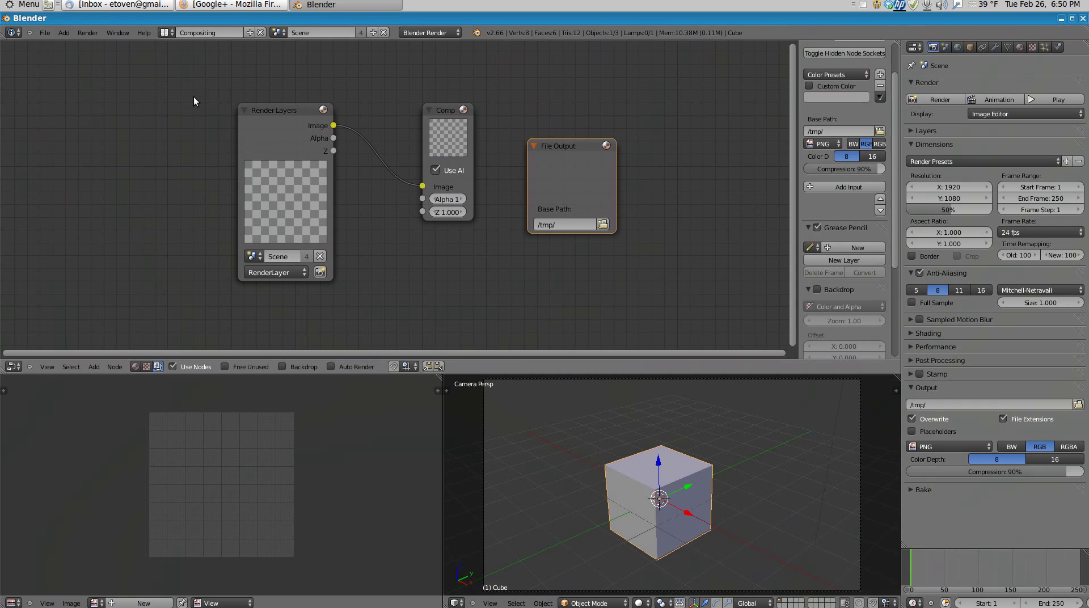
pyautogui.click(164, 32)
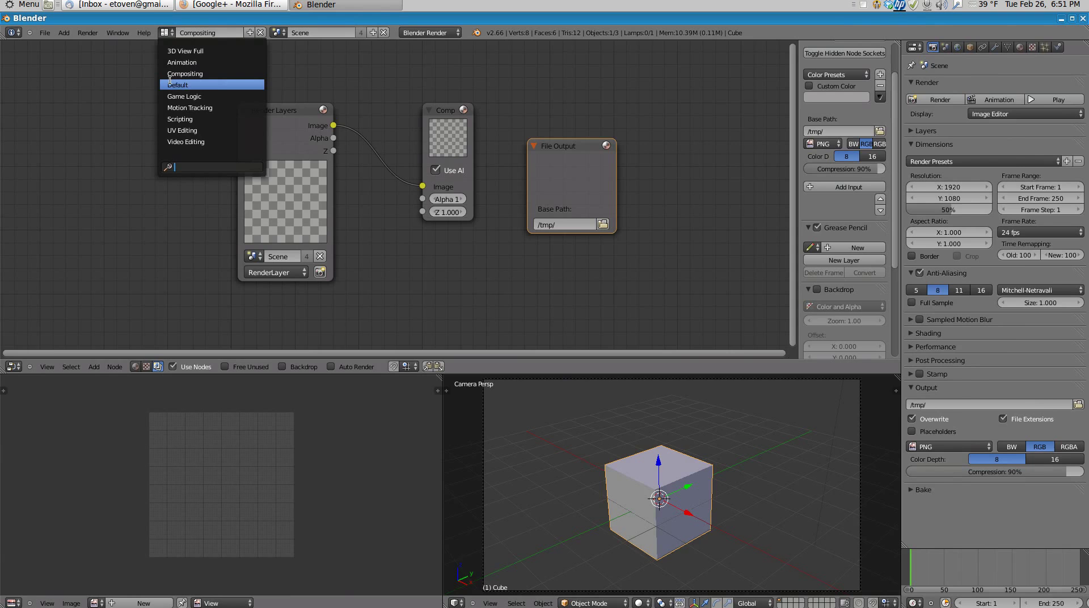
pyautogui.click(188, 83)
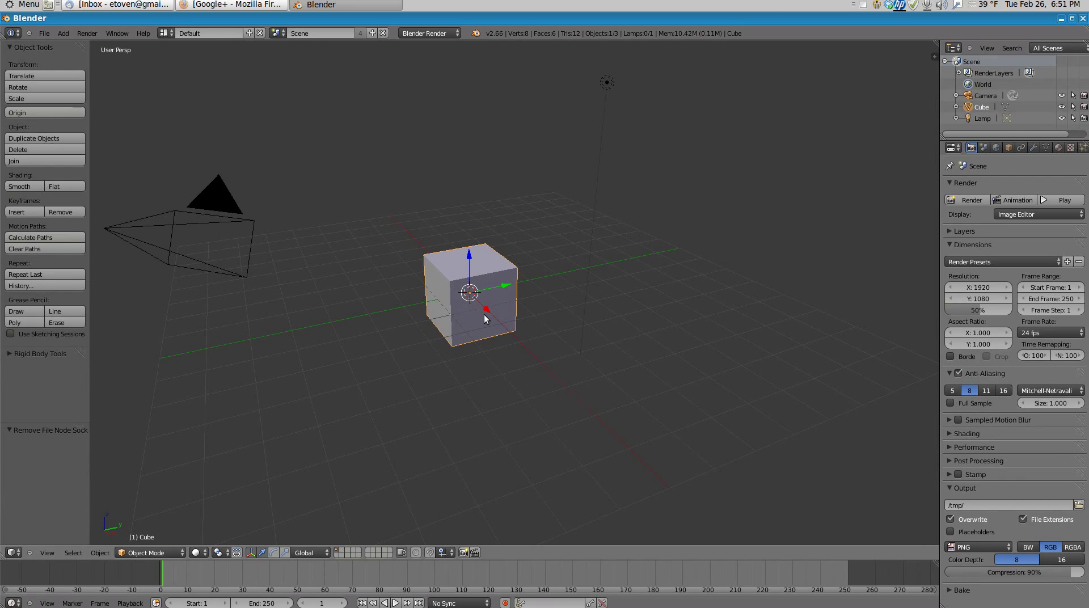
# Add a plane, lower it to Z -1 under the cube and scale it to 8.375.
pyautogui.hotkey('shift', 'a')
pyautogui.click(517, 317)
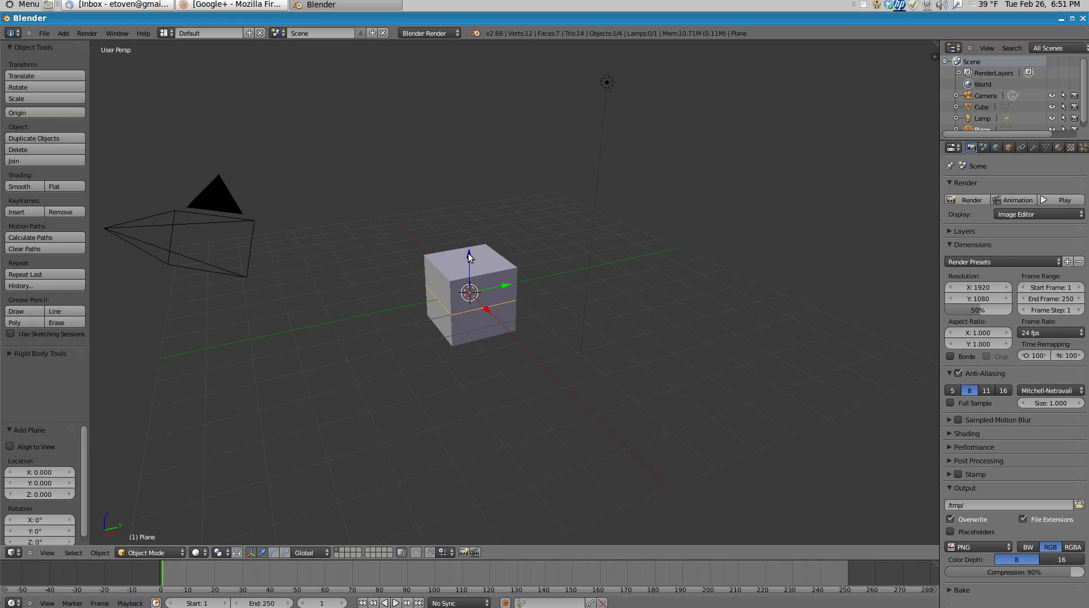
pyautogui.moveTo(469, 256); pyautogui.dragTo(469, 296)
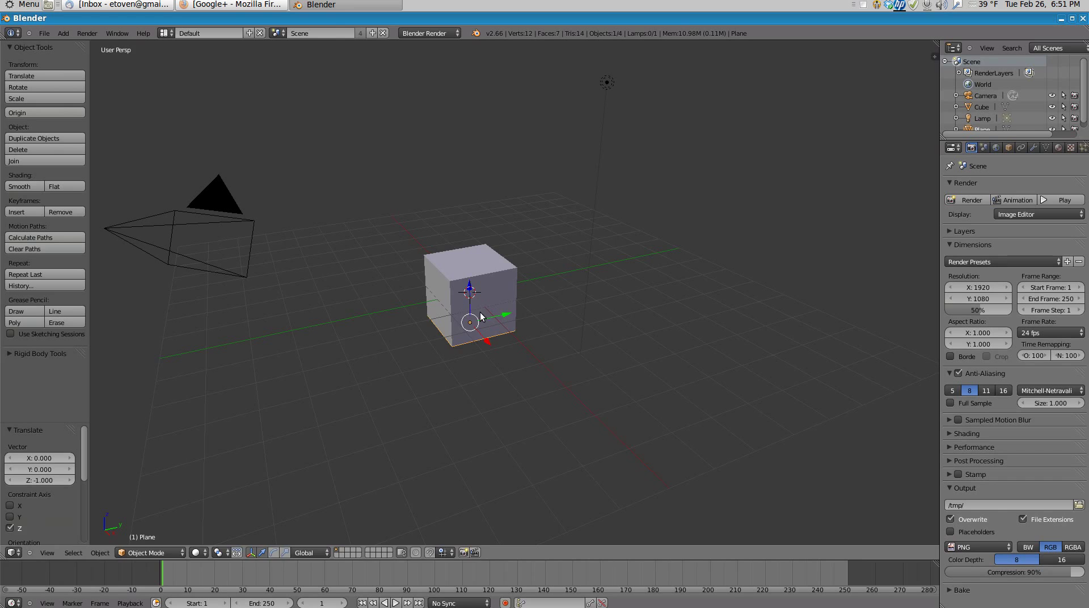
pyautogui.press('s')
pyautogui.click(590, 332)
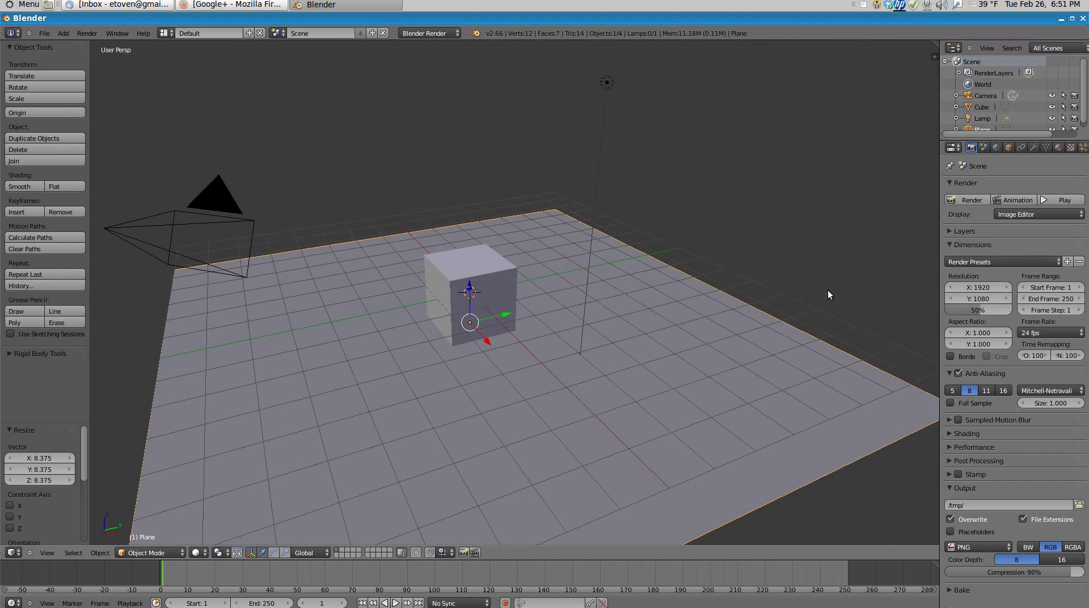
# Create a new material for the floor plane.
pyautogui.click(1057, 147)
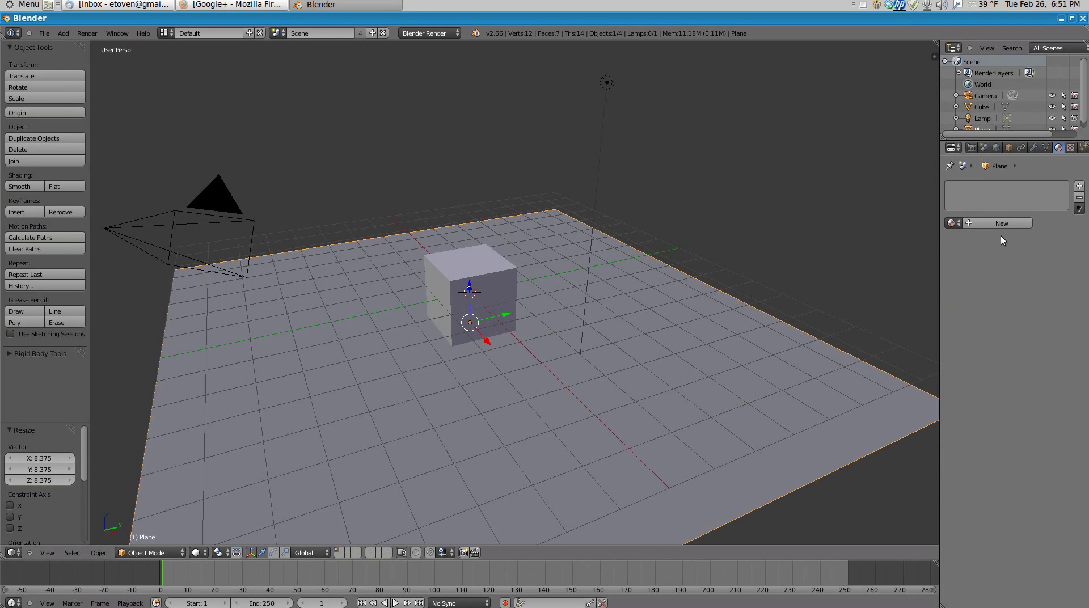
pyautogui.click(993, 223)
pyautogui.scroll(-3, 964, 447)
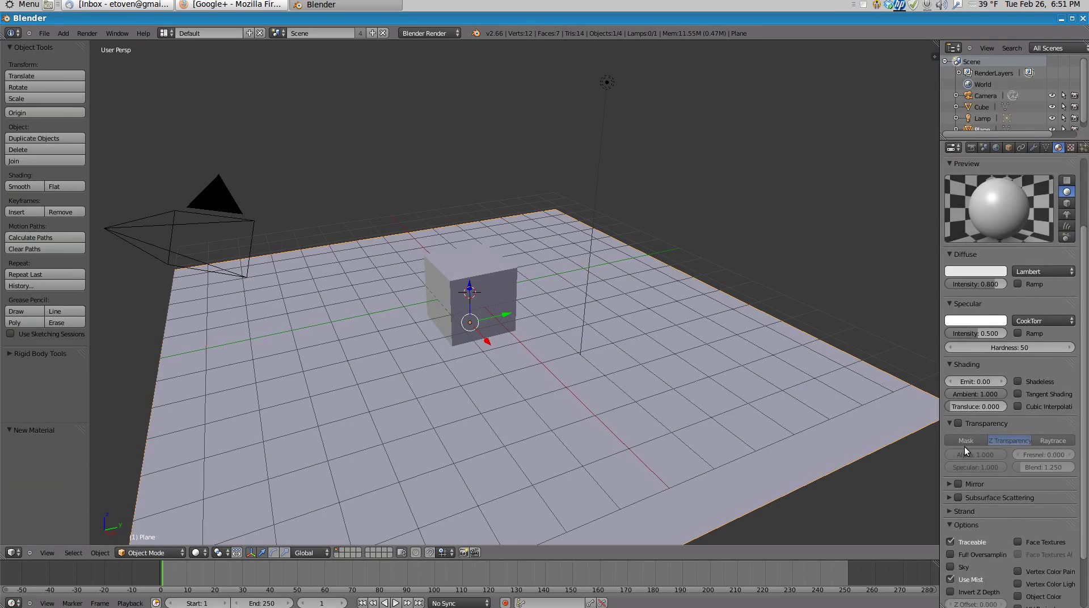
pyautogui.scroll(-2, 964, 447)
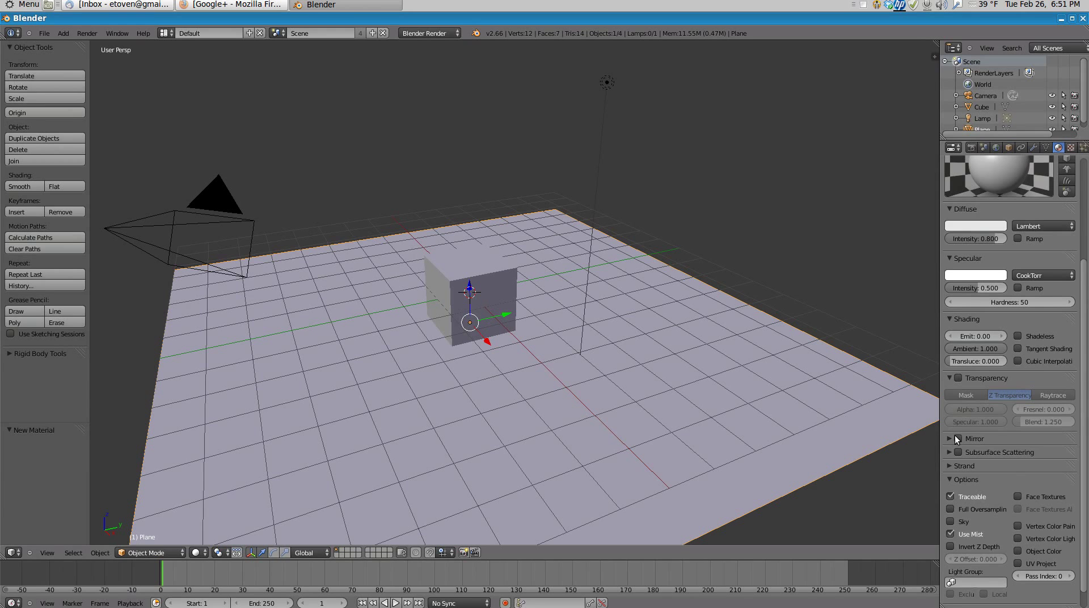
# Enable mirror reflection at 0.842 reflectivity, then select the cube.
pyautogui.click(959, 439)
pyautogui.click(949, 438)
pyautogui.moveTo(964, 456); pyautogui.dragTo(1001, 460)
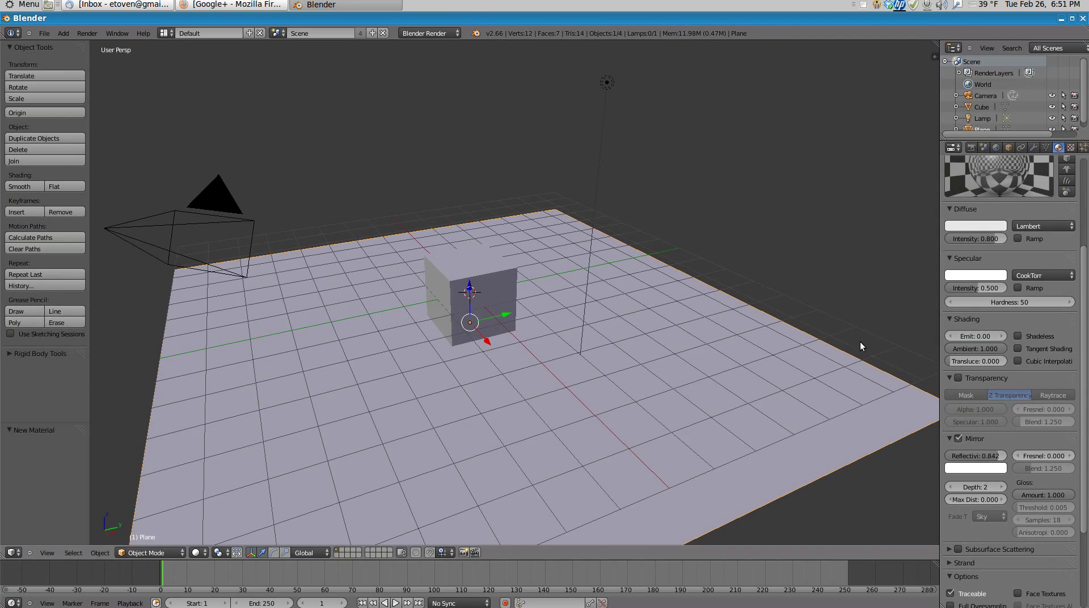
pyautogui.scroll(4, 662, 343)
pyautogui.scroll(-4, 660, 344)
pyautogui.rightClick(495, 304)
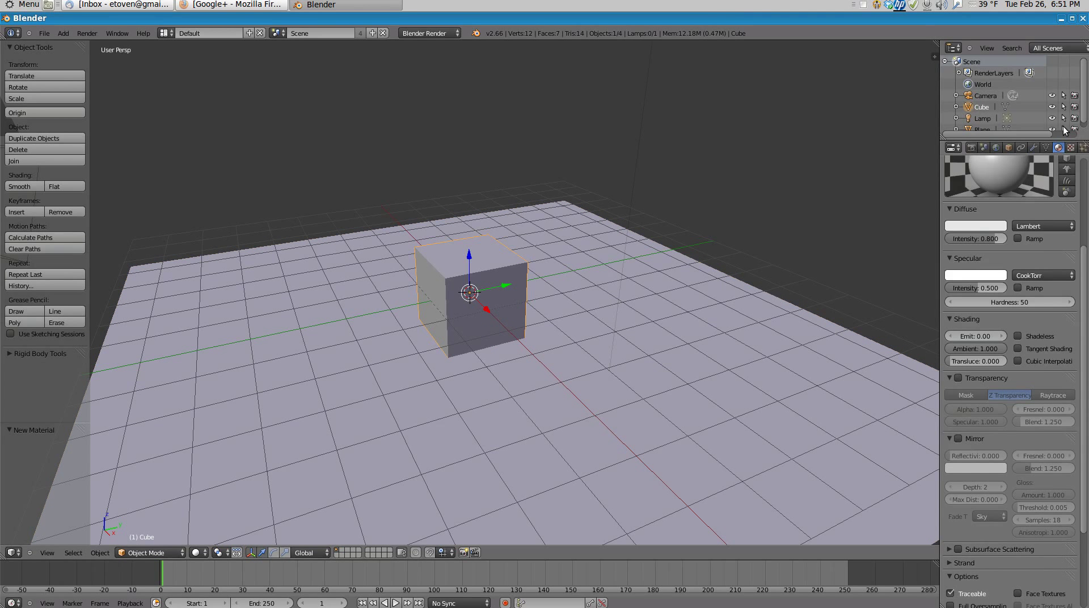
pyautogui.scroll(5, 1027, 215)
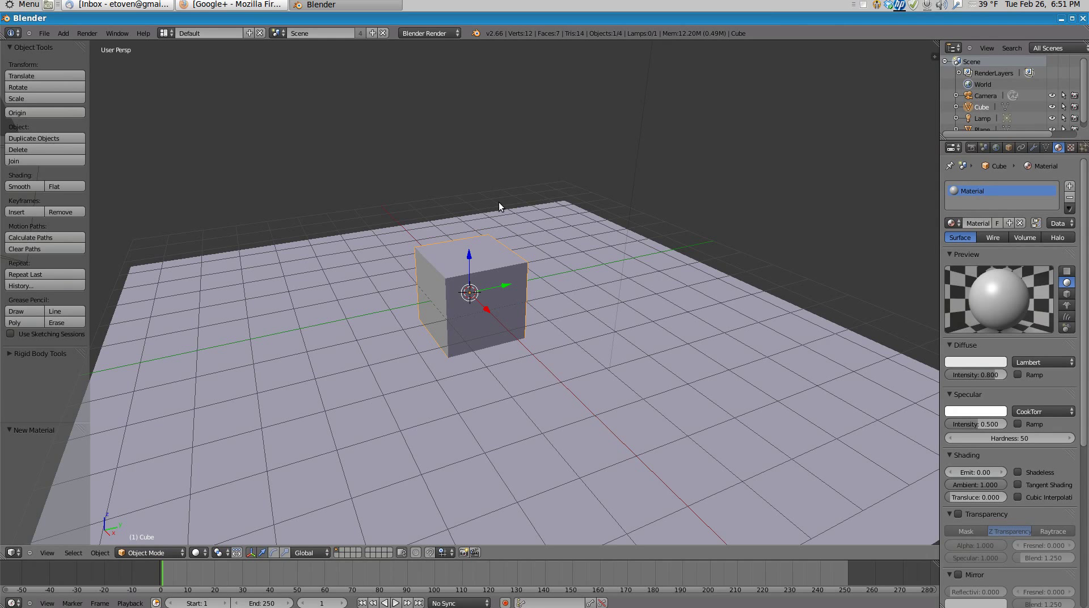
# Rename the render layer from RenderLayer to 'Defuse'.
pyautogui.click(971, 147)
pyautogui.click(952, 232)
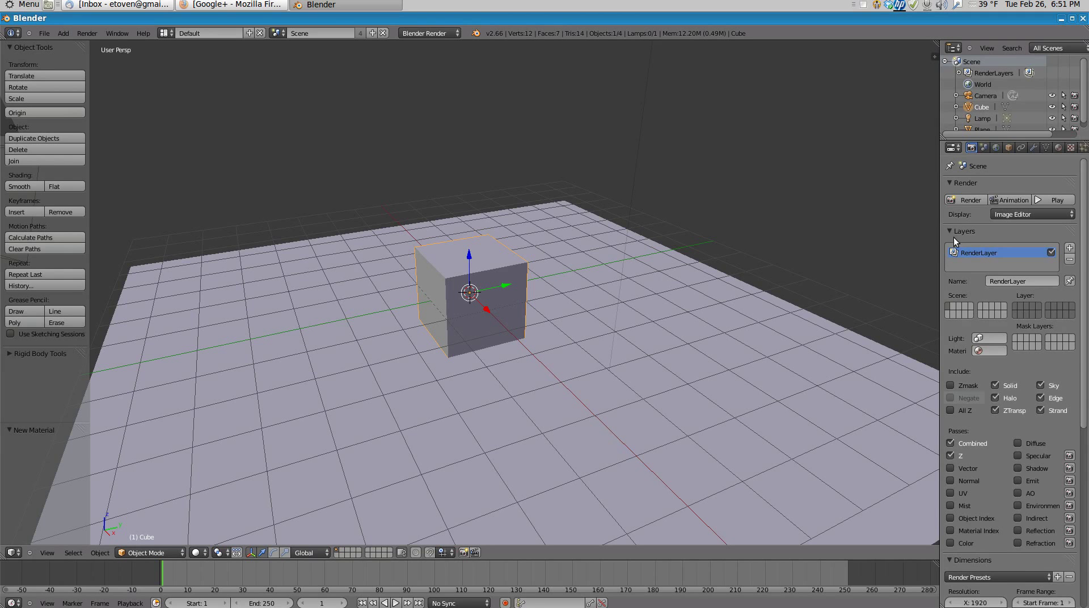
pyautogui.click(951, 231)
pyautogui.click(952, 231)
pyautogui.click(1032, 284)
pyautogui.write('Defu')
pyautogui.press('BackSpace')
pyautogui.write('efyr')
pyautogui.press('BackSpace')
pyautogui.press('BackSpace')
pyautogui.write('se')
pyautogui.press('Return')
pyautogui.click(1033, 284)
pyautogui.write('Defuse')
pyautogui.press('Return')
# Turn off the Combined and Z passes, turn on Diffuse, and exclude Sky.
pyautogui.moveTo(951, 443); pyautogui.dragTo(951, 457)
pyautogui.click(1018, 443)
pyautogui.click(1042, 383)
# Add a 'Reflect' render layer with Combined off and only the Reflection pass on.
pyautogui.click(1069, 248)
pyautogui.click(1019, 282)
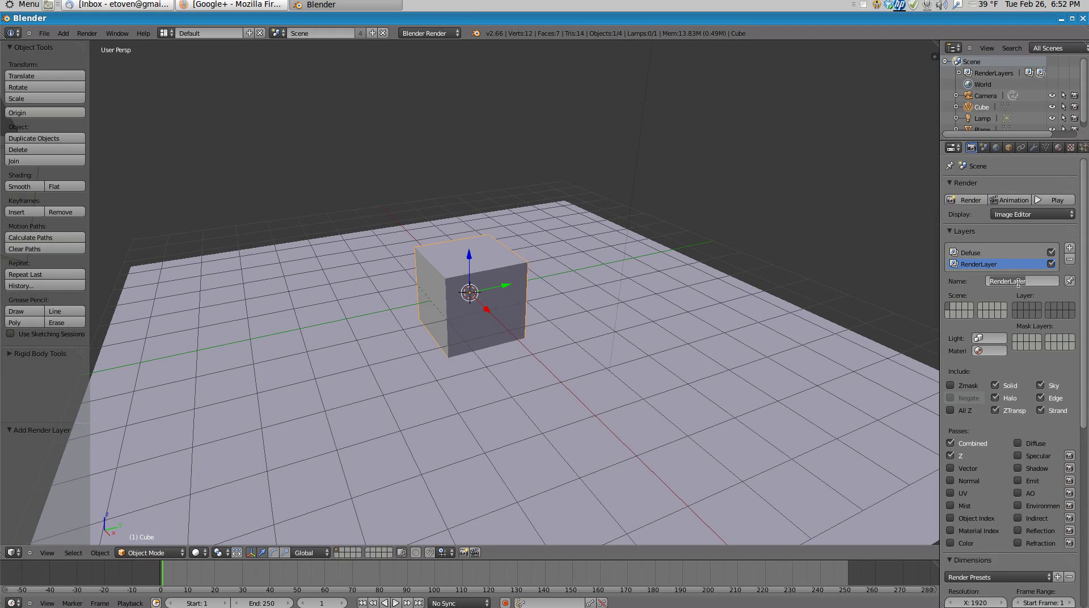
pyautogui.write('Reflect')
pyautogui.press('Return')
pyautogui.click(950, 444)
pyautogui.click(1018, 531)
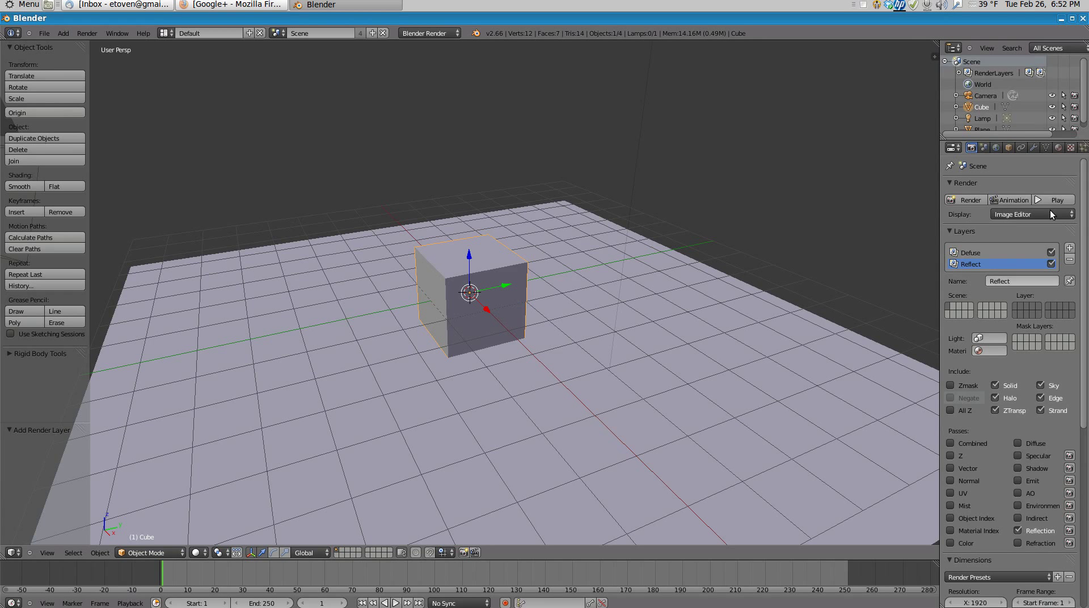
# Add a 'Z' render layer outputting only the Z pass.
pyautogui.click(1068, 249)
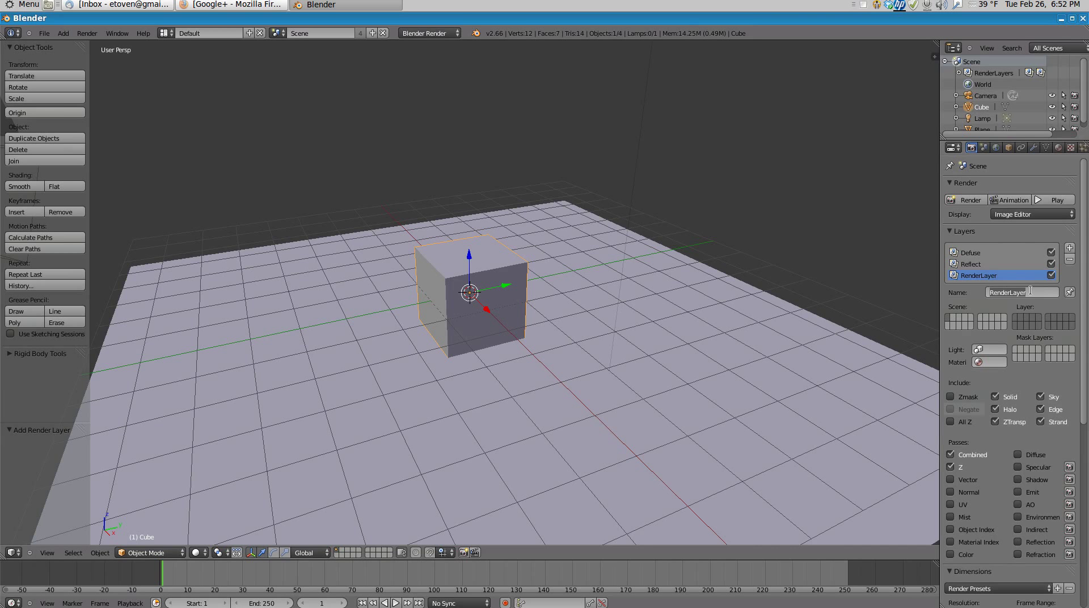
pyautogui.write('Z')
pyautogui.press('Return')
pyautogui.click(950, 466)
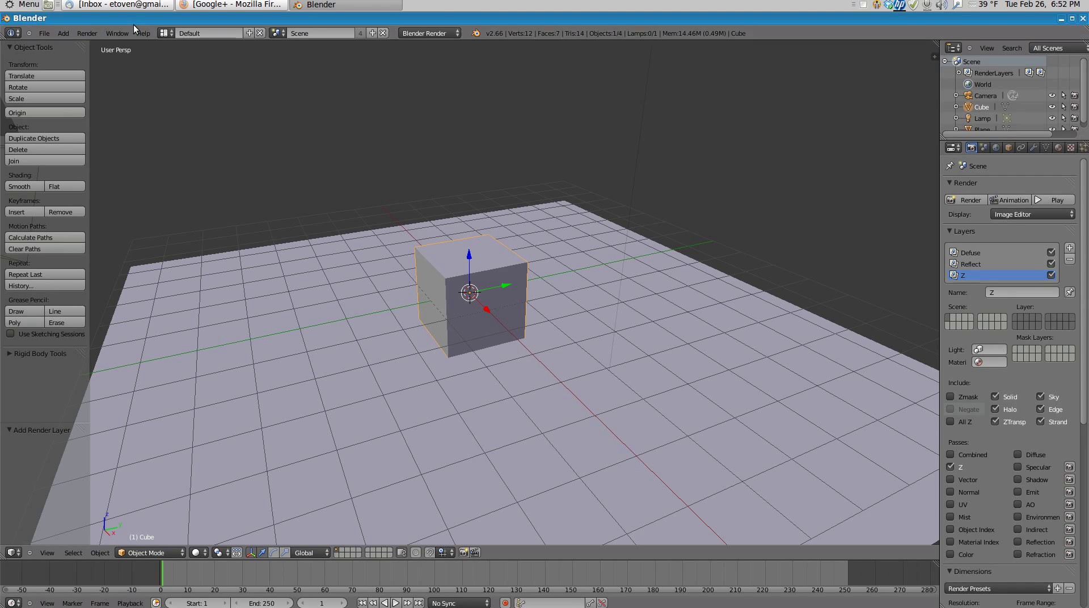
# Switch to the Compositing layout, delete the old File Output node and reposition Comp.
pyautogui.click(162, 33)
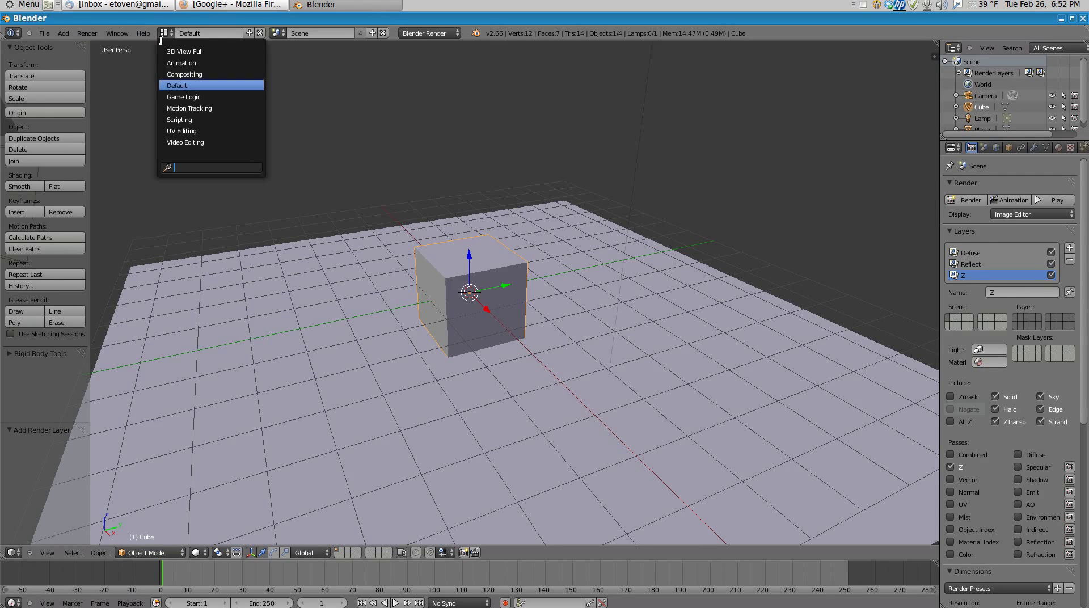
pyautogui.click(184, 74)
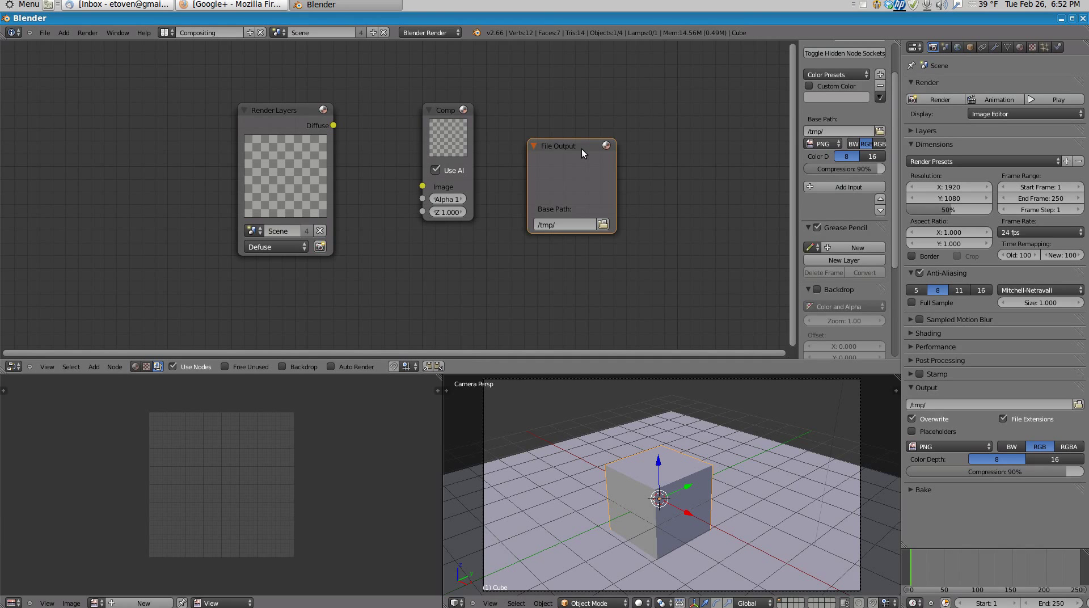
pyautogui.press('x')
pyautogui.moveTo(448, 102); pyautogui.dragTo(472, 88)
# Add a new File Output node to the right of the Comp node.
pyautogui.hotkey('shift', 'a')
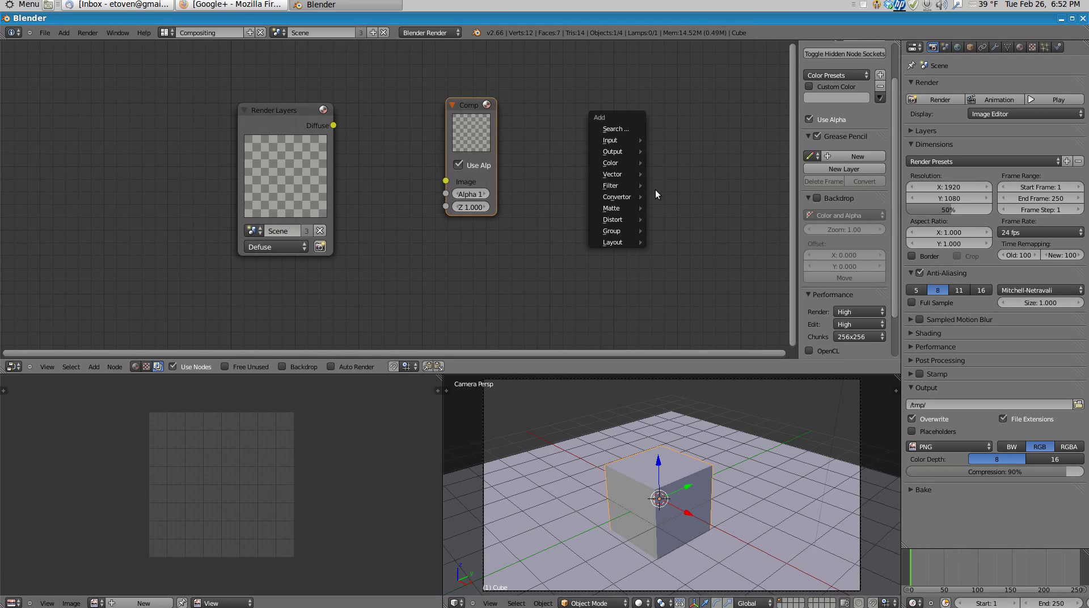
pyautogui.moveTo(632, 152)
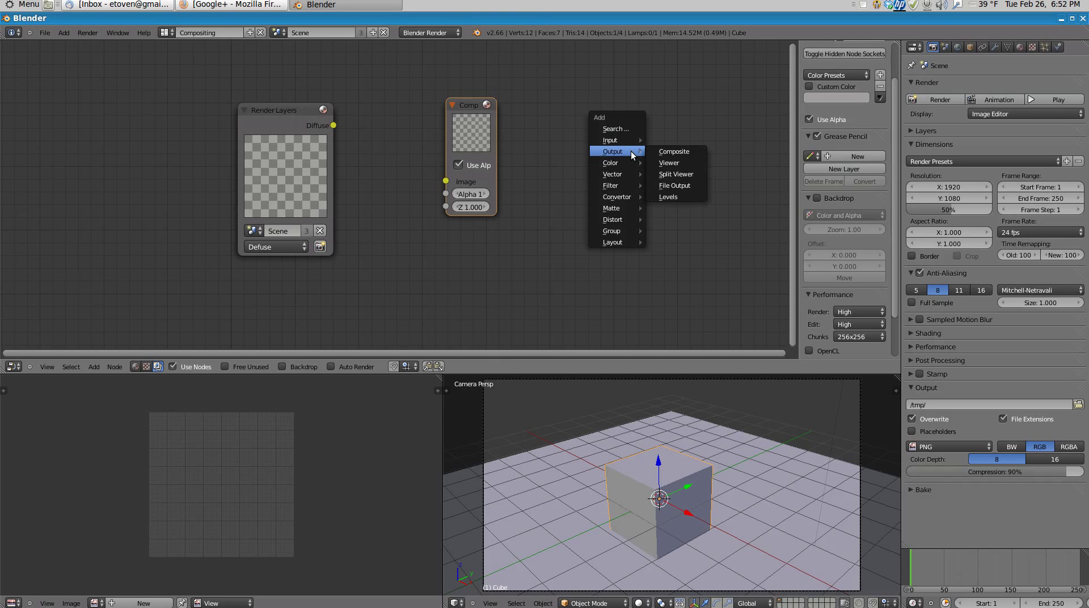
pyautogui.click(674, 185)
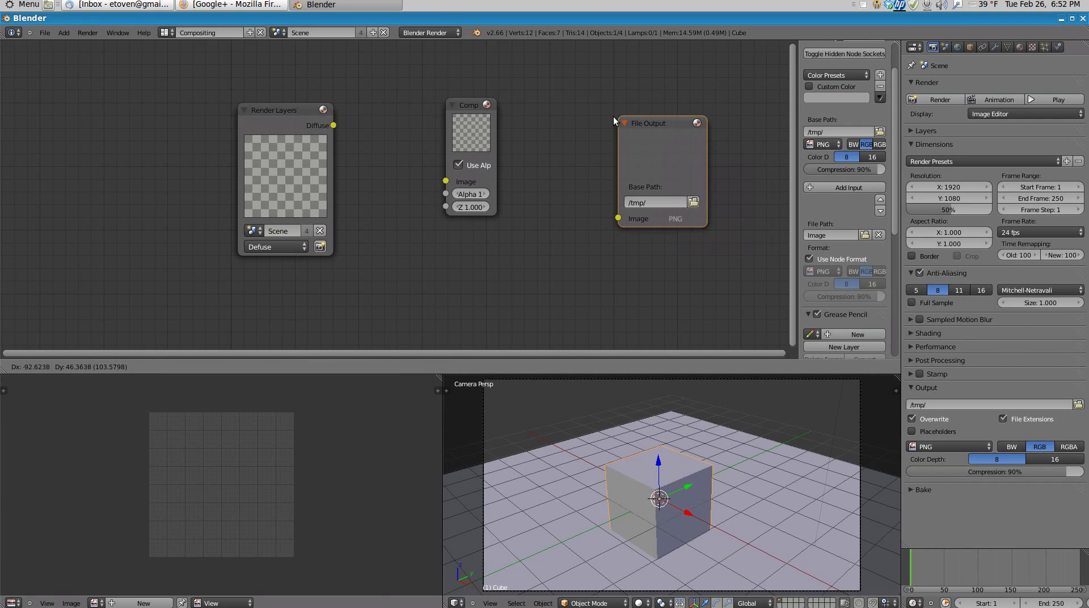
pyautogui.click(647, 119)
pyautogui.click(916, 130)
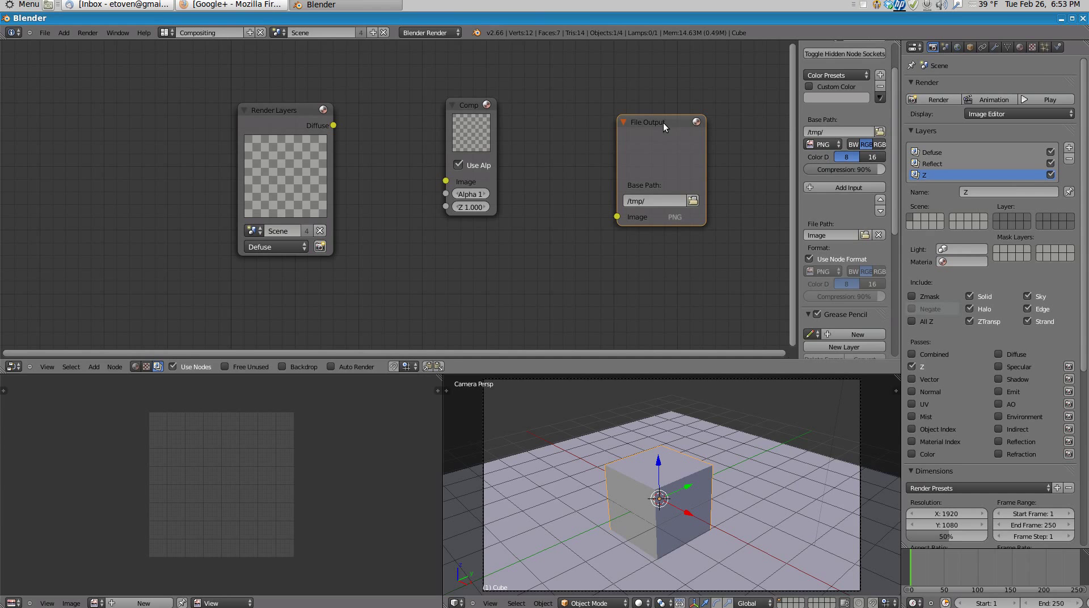
# Duplicate the File Output node twice, then select the upper-left copy.
pyautogui.hotkey('shift', 'd')
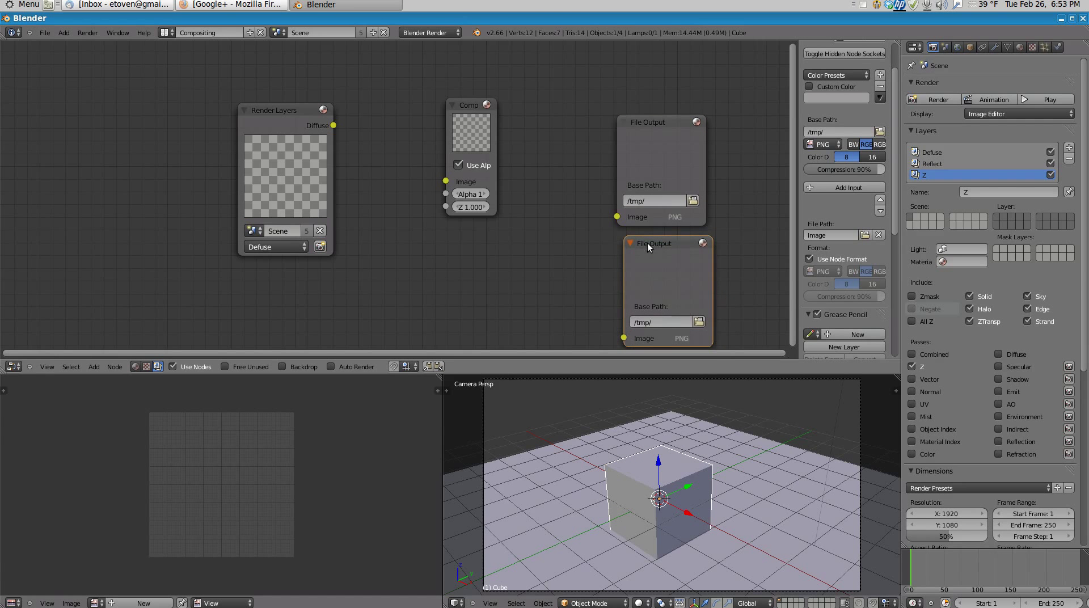
pyautogui.click(647, 242)
pyautogui.scroll(-3, 640, 240)
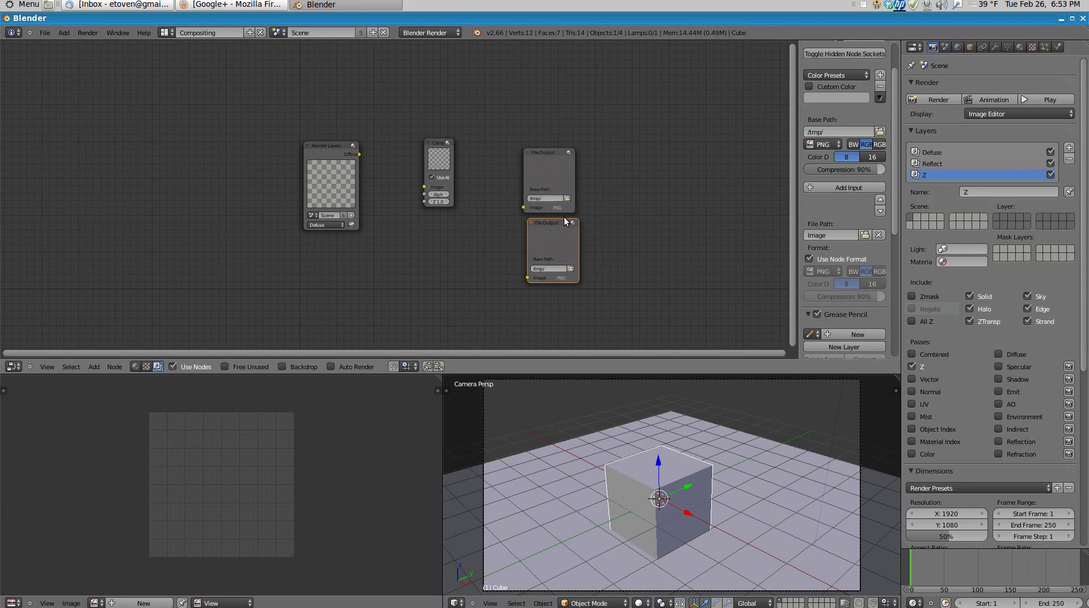
pyautogui.hotkey('shift', 'd')
pyautogui.click(634, 151)
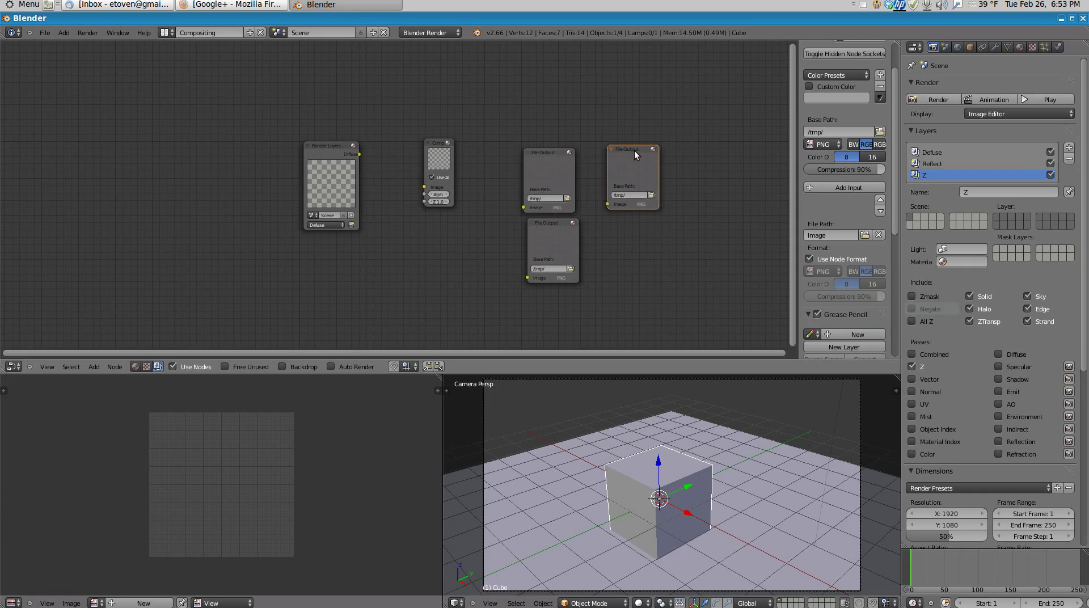
pyautogui.click(555, 152)
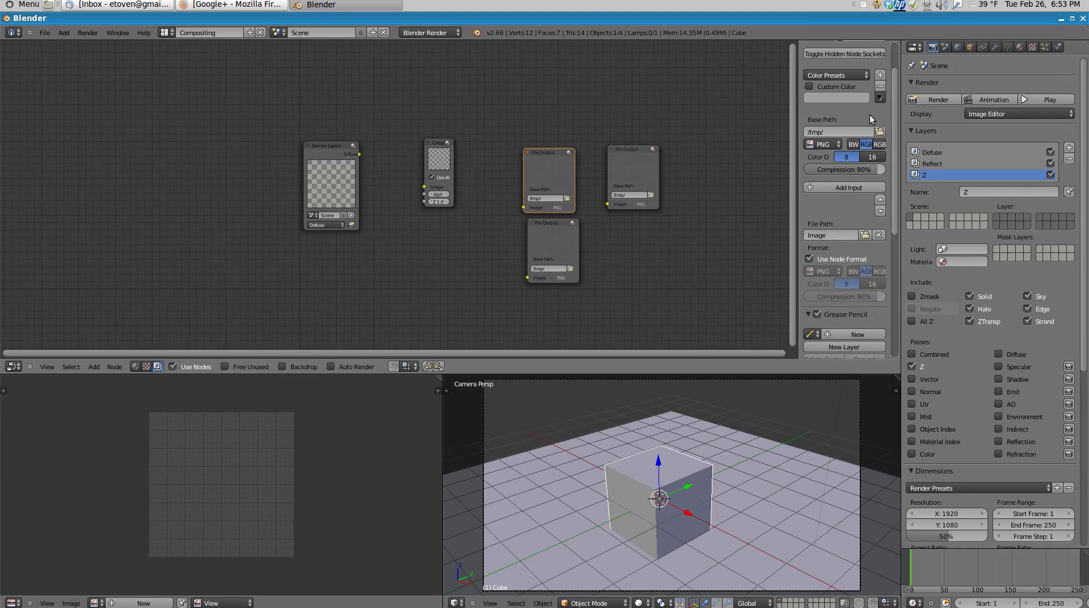
# Show the node sidebar and open the /tmp/ folder browser for the node's Base Path.
pyautogui.scroll(2, 869, 114)
pyautogui.scroll(-3, 869, 113)
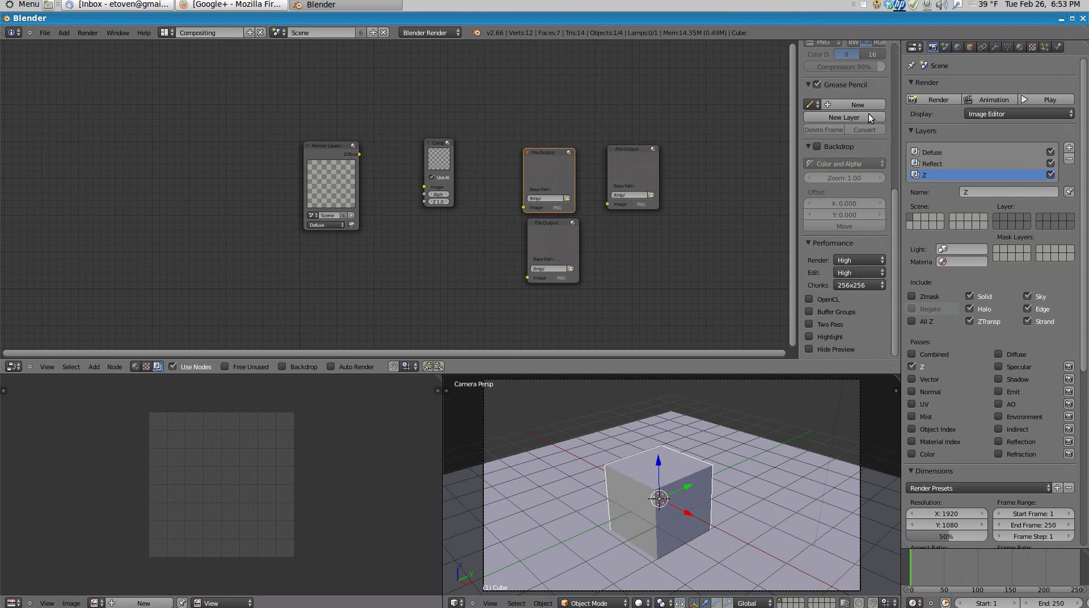
pyautogui.scroll(2, 818, 112)
pyautogui.press('t')
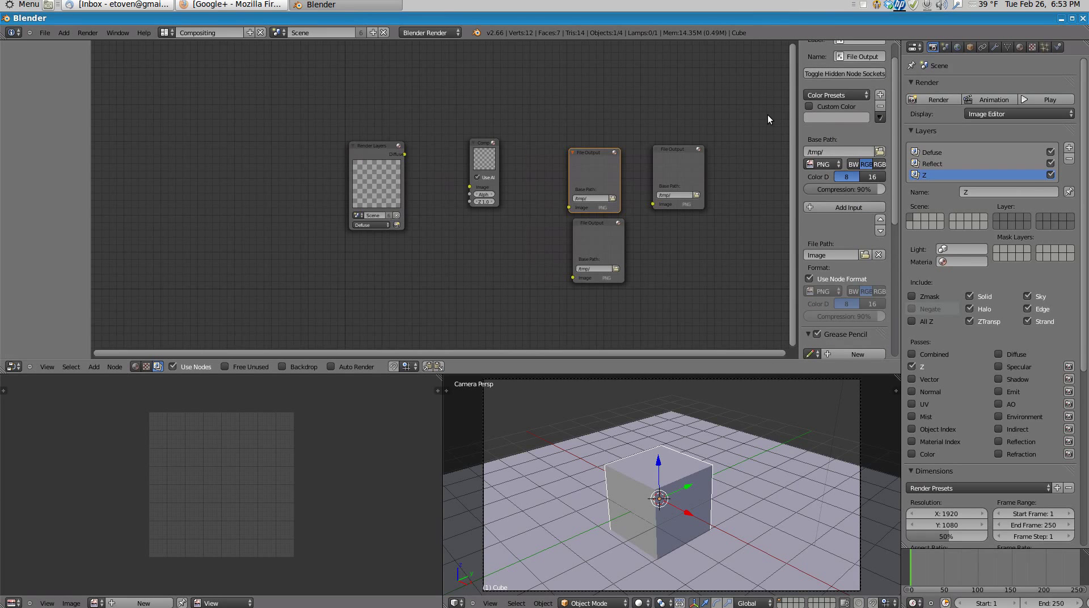
pyautogui.press('t')
pyautogui.press('n')
pyautogui.press('n')
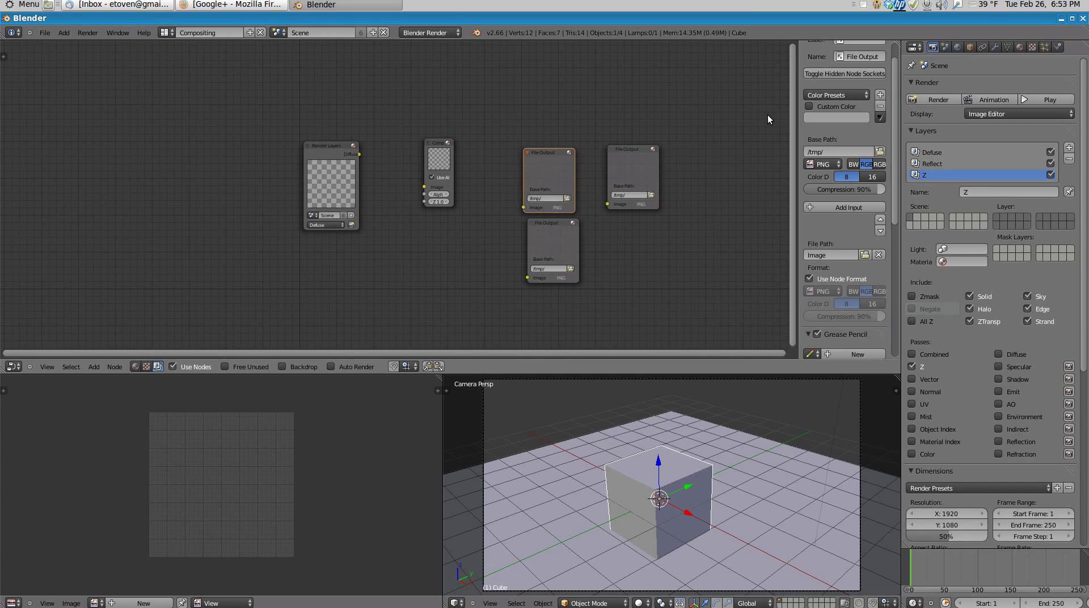
pyautogui.press('n')
pyautogui.press('n')
pyautogui.press('n')
pyautogui.press('n')
pyautogui.press('n')
pyautogui.press('n')
pyautogui.scroll(1, 765, 179)
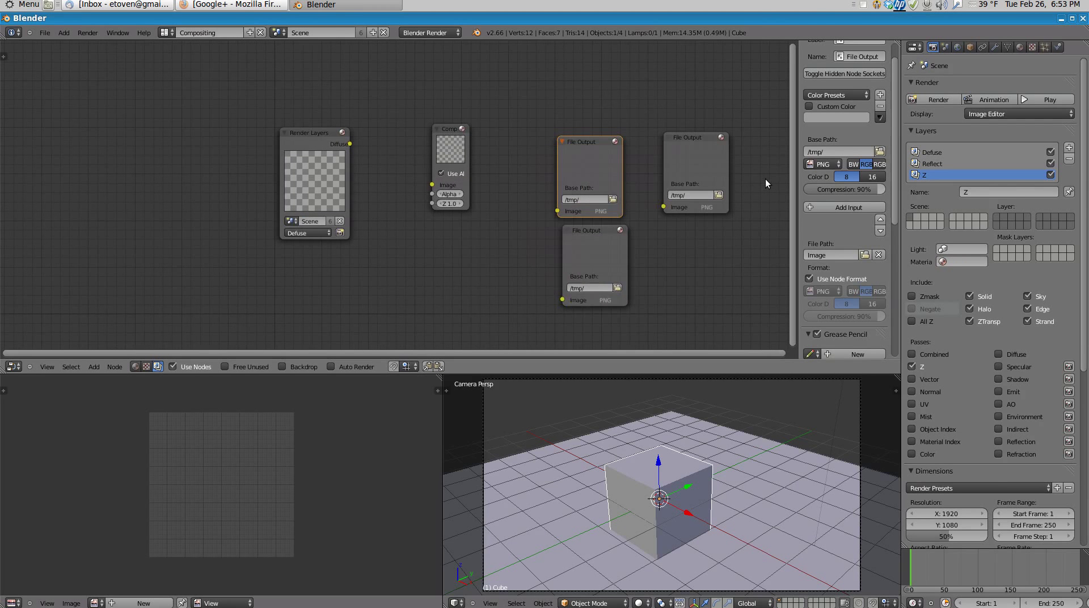
pyautogui.scroll(-1, 764, 179)
pyautogui.scroll(1, 869, 161)
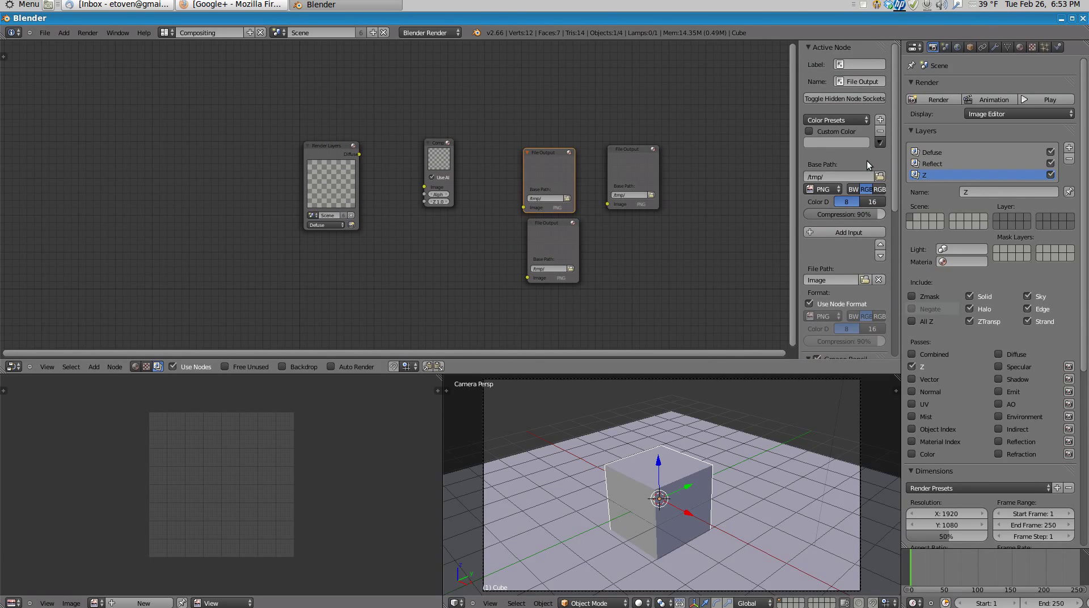
pyautogui.click(879, 176)
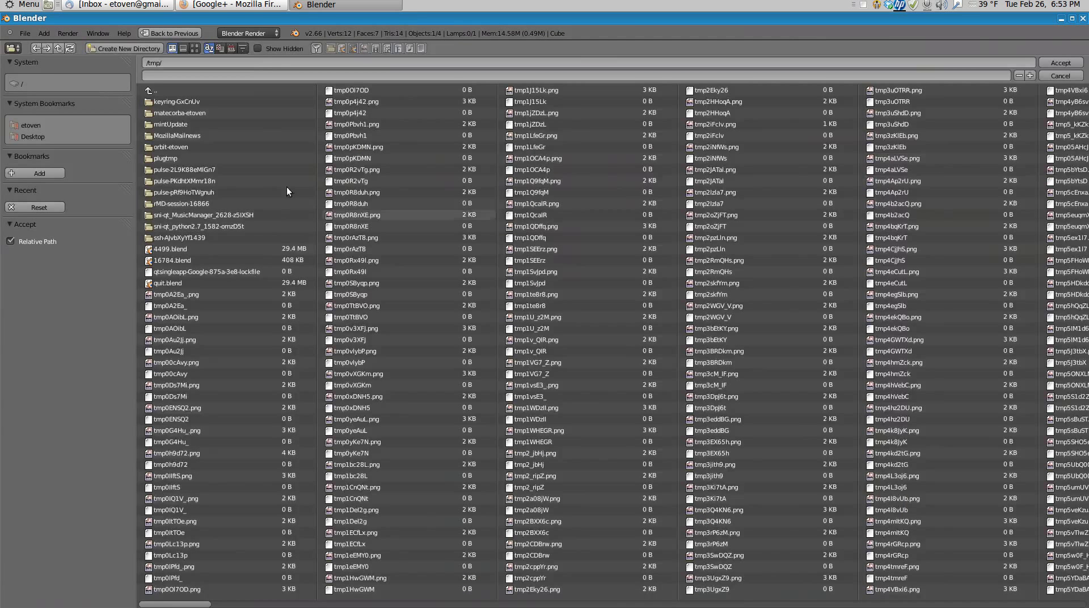
# Create a 'Renders' folder on the Desktop and open it.
pyautogui.click(24, 136)
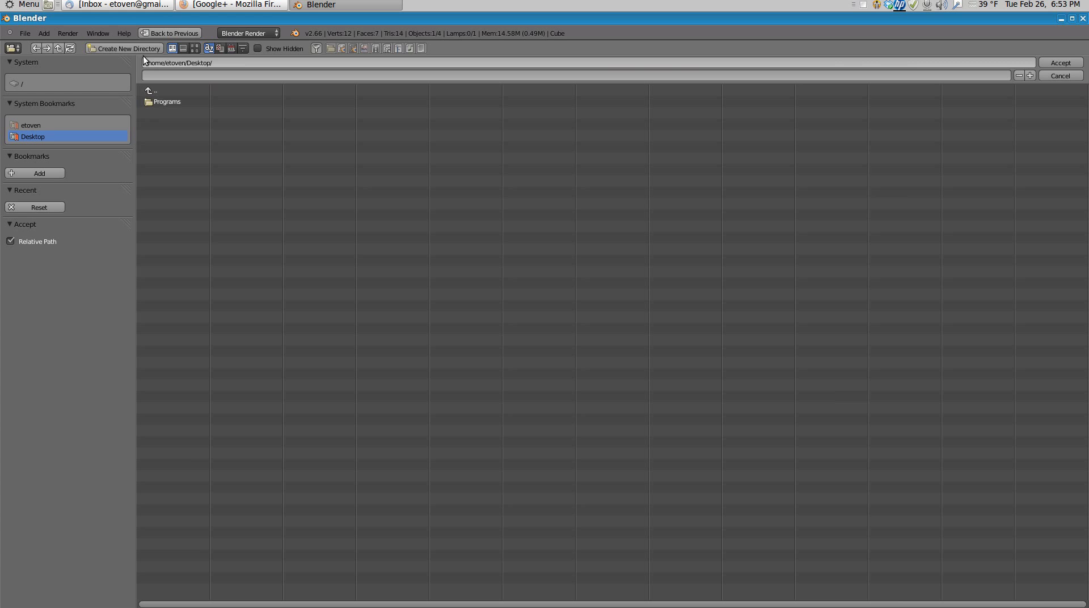
pyautogui.click(116, 48)
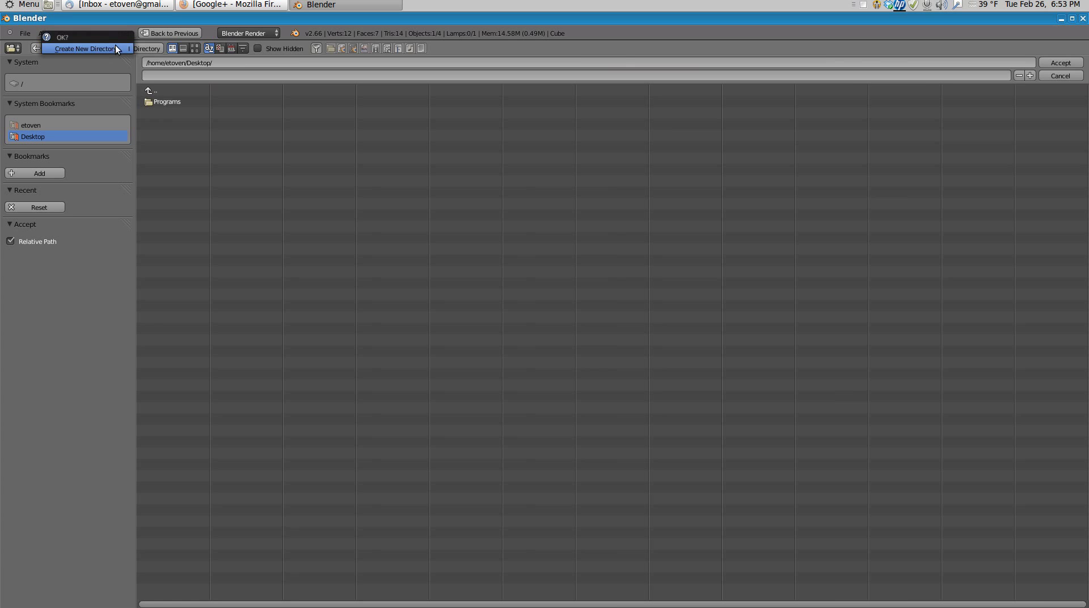
pyautogui.click(115, 48)
pyautogui.write('R')
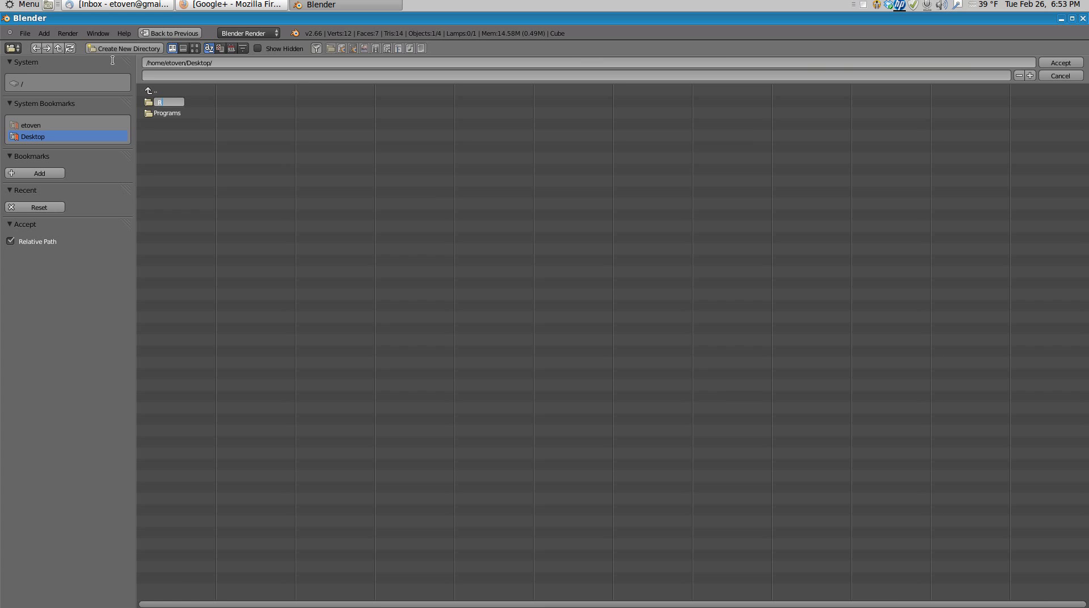
pyautogui.write('enders')
pyautogui.press('Return')
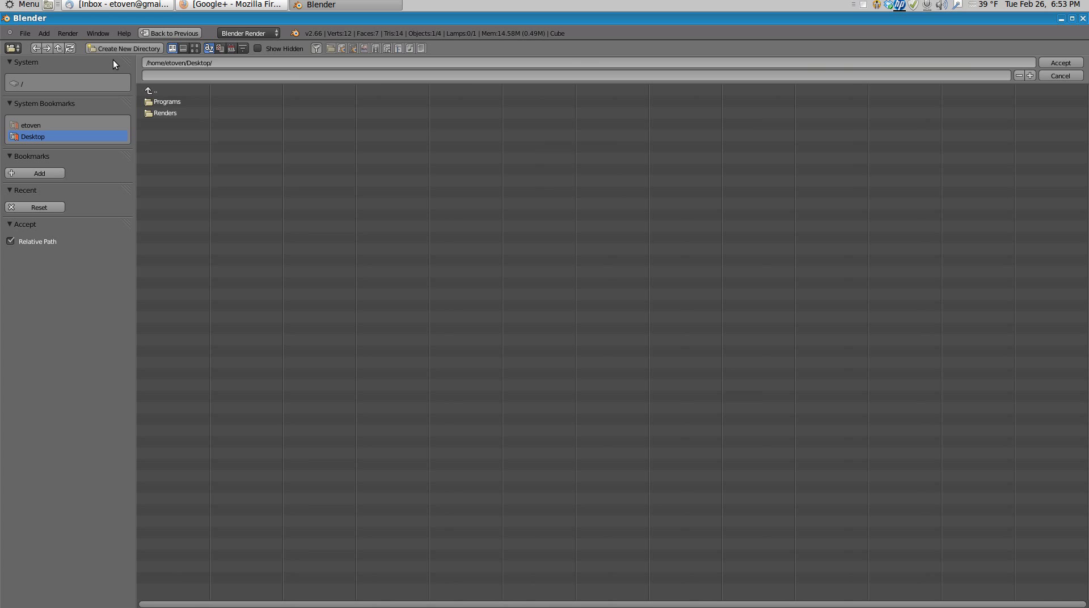
pyautogui.click(161, 112)
# Create a 'Reflect' folder inside Renders and accept it as the base path.
pyautogui.click(131, 49)
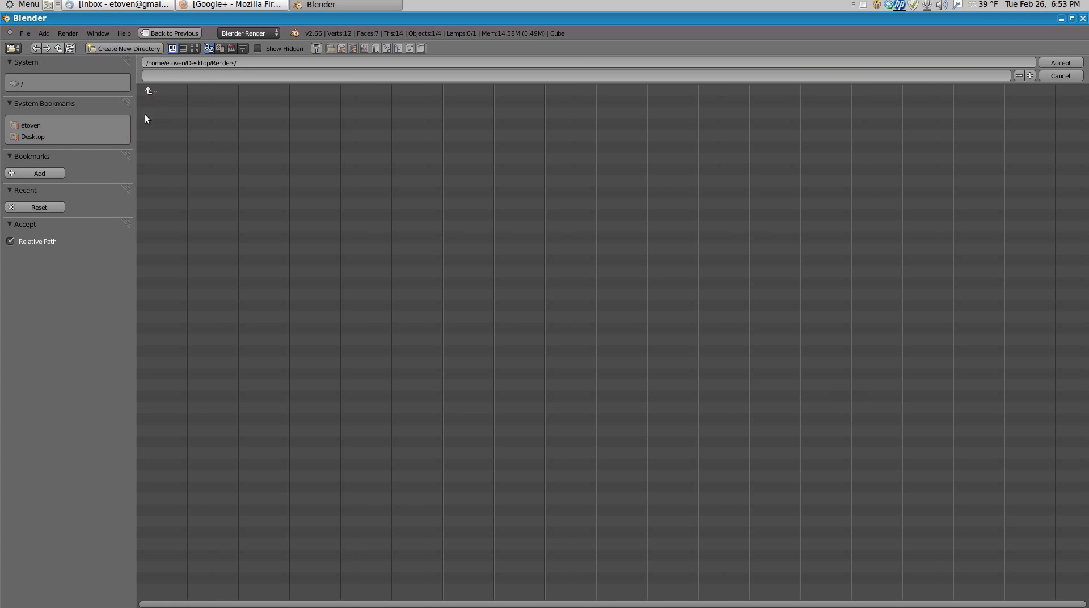
pyautogui.click(131, 48)
pyautogui.click(130, 48)
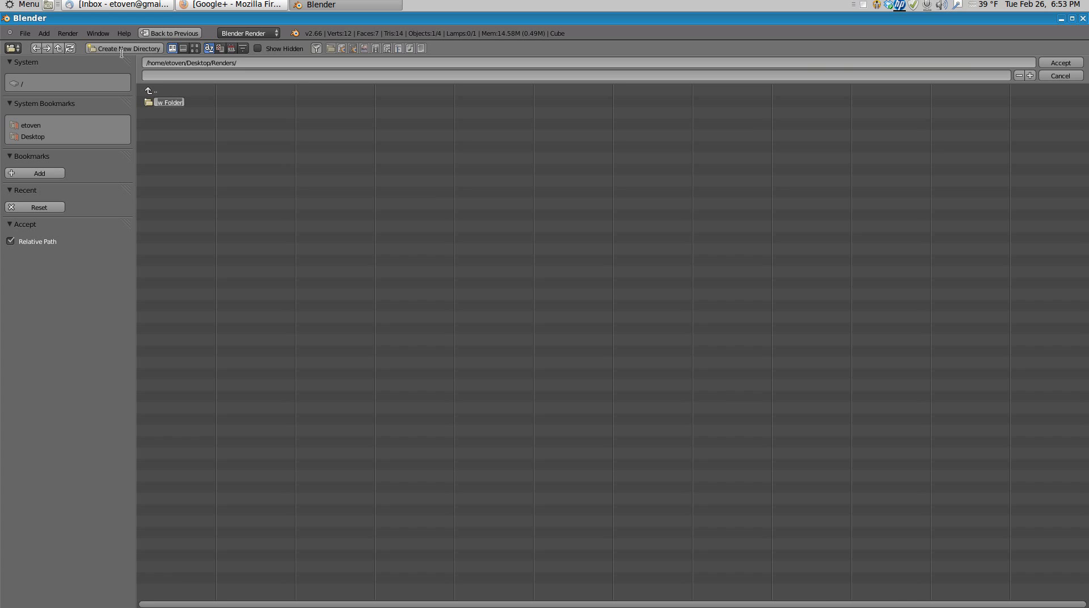
pyautogui.write('Reflect')
pyautogui.press('Return')
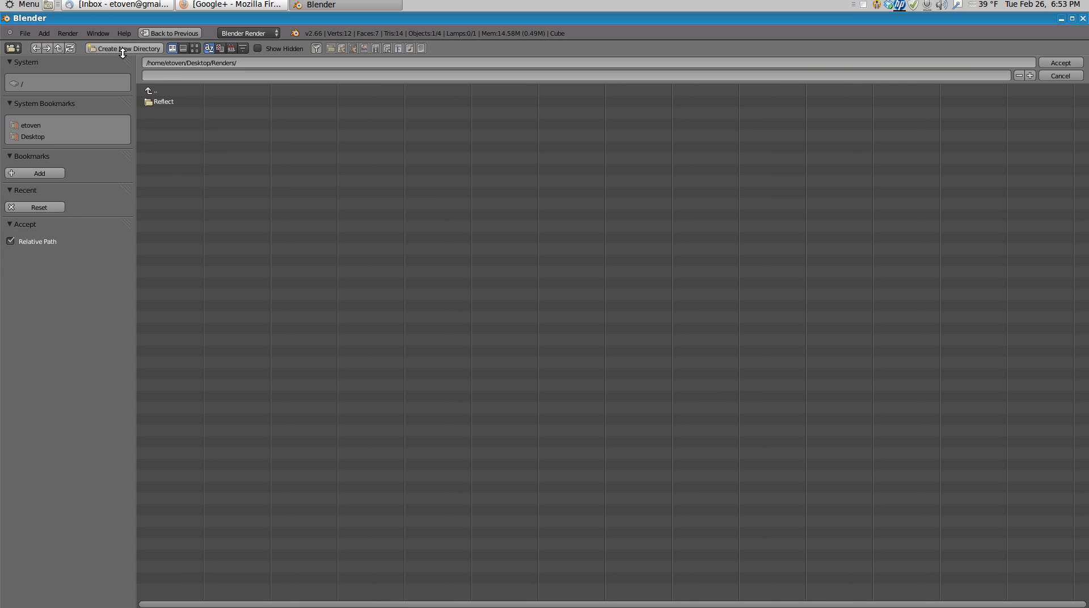
pyautogui.click(160, 101)
pyautogui.click(170, 75)
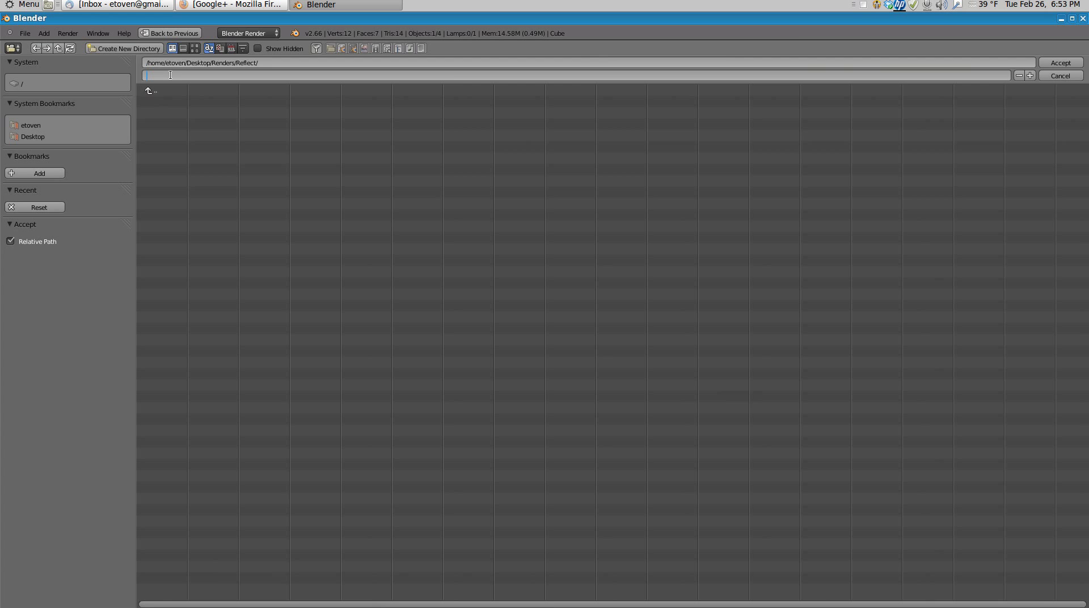
pyautogui.click(1060, 63)
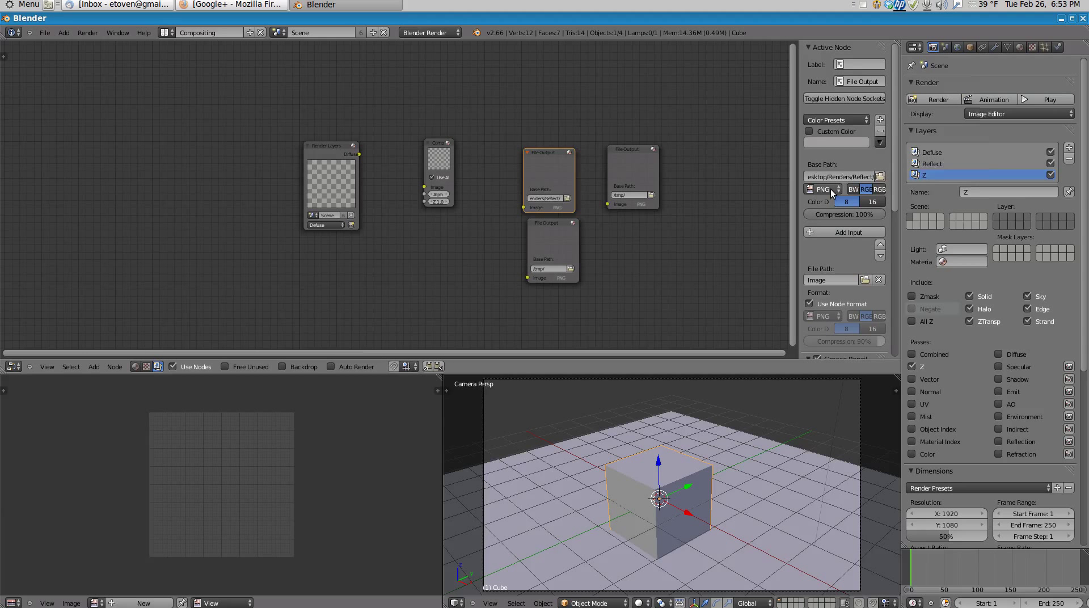
pyautogui.click(829, 189)
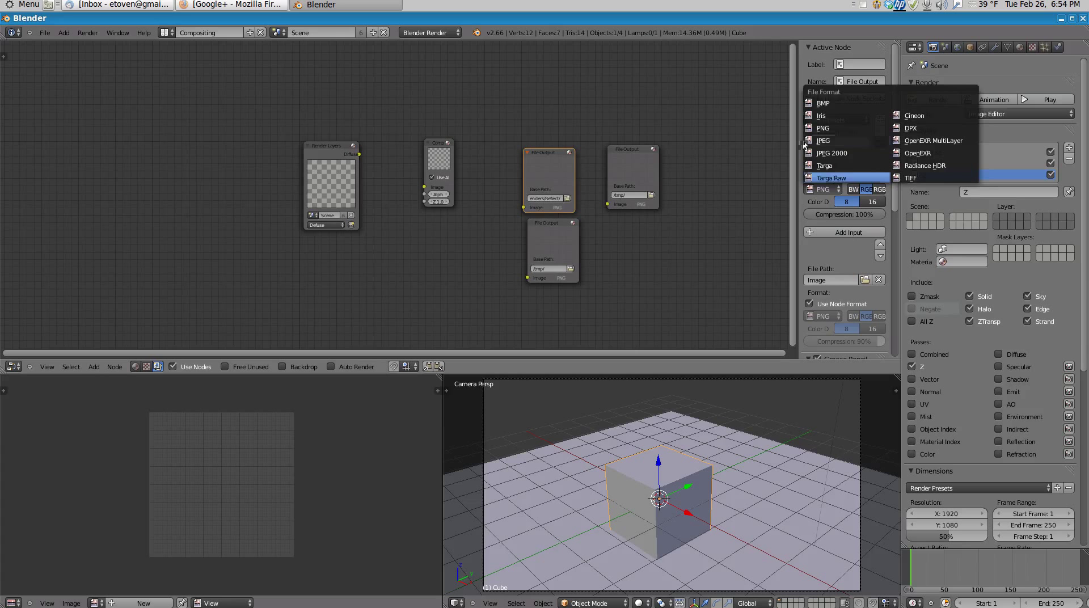
pyautogui.click(825, 130)
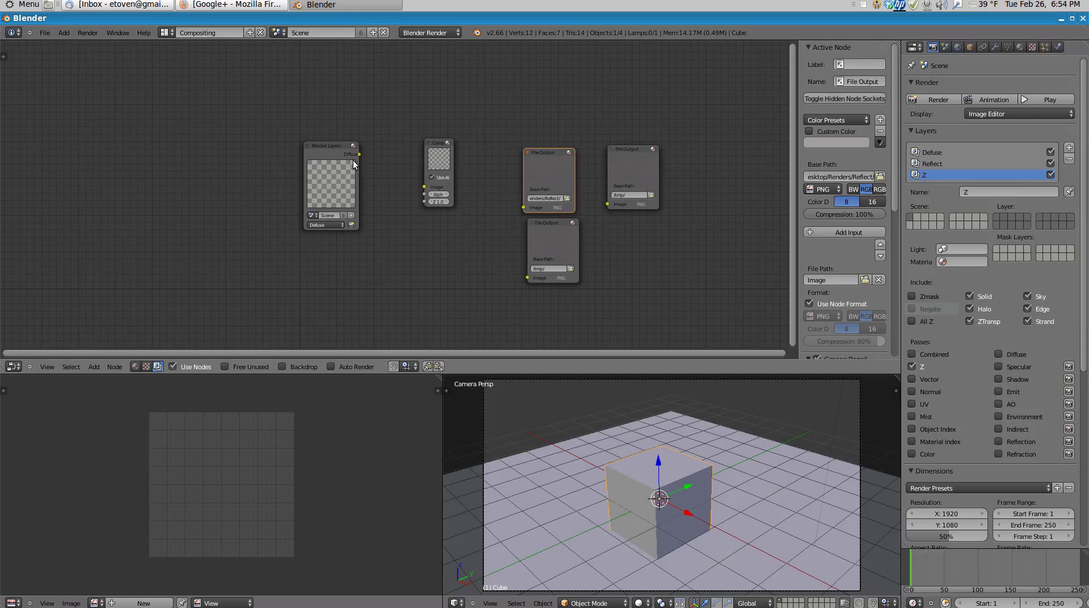
# Add a Reflect-layer Render Layers node, wire its Reflect output into the File Output, and move the Diffuse node aside.
pyautogui.hotkey('shift', 'a')
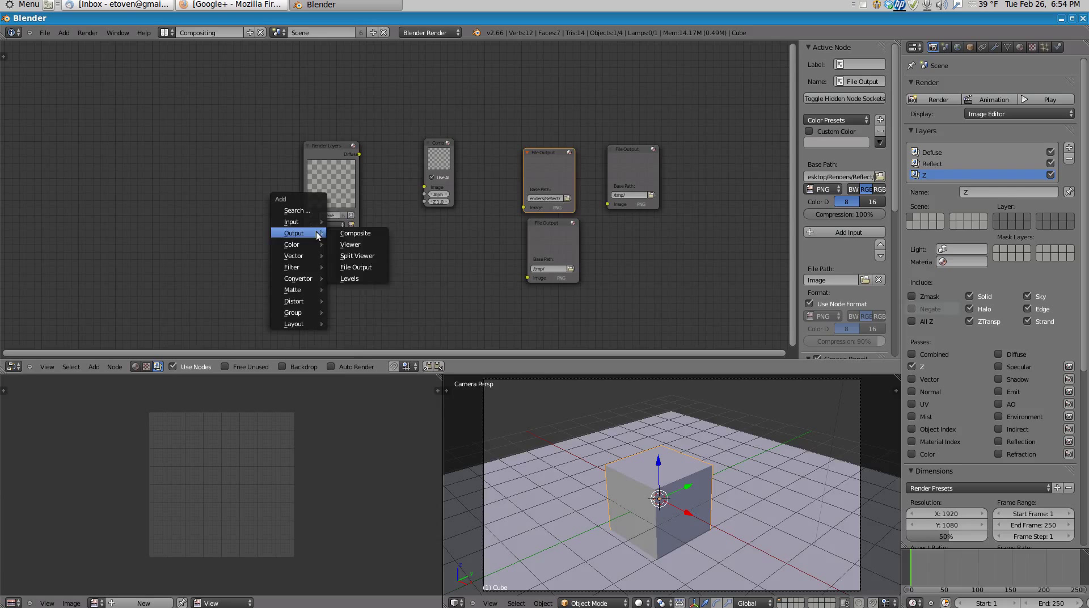
pyautogui.moveTo(313, 243)
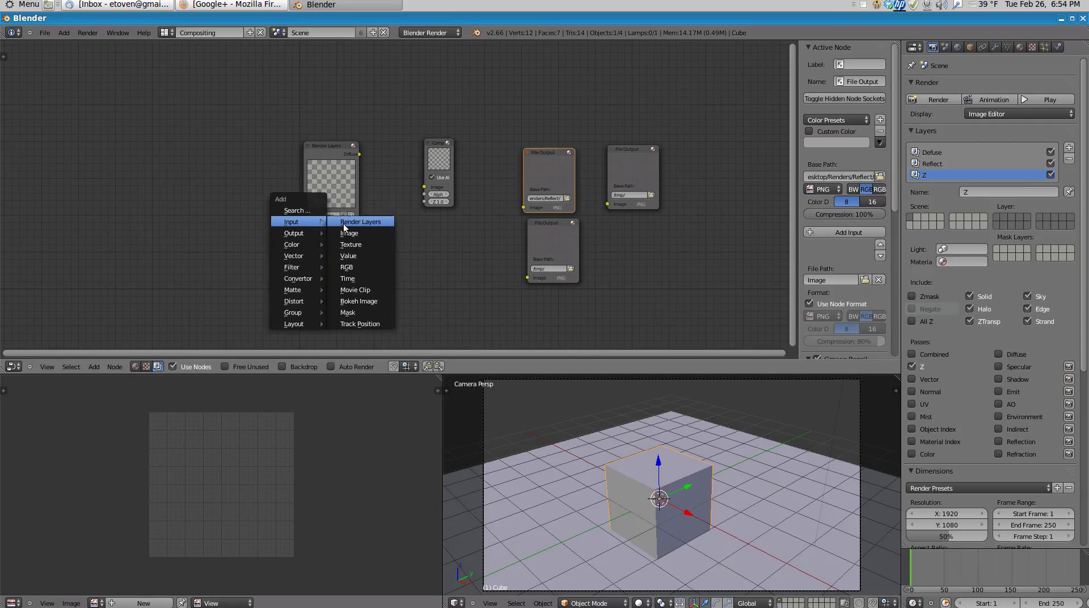
pyautogui.click(360, 222)
pyautogui.click(172, 133)
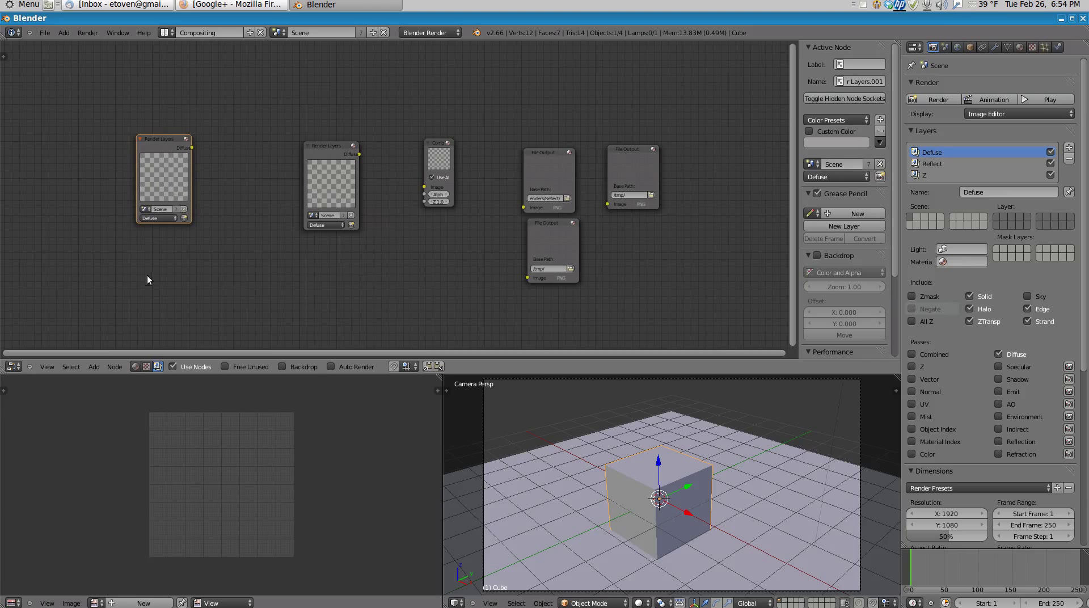
pyautogui.click(159, 219)
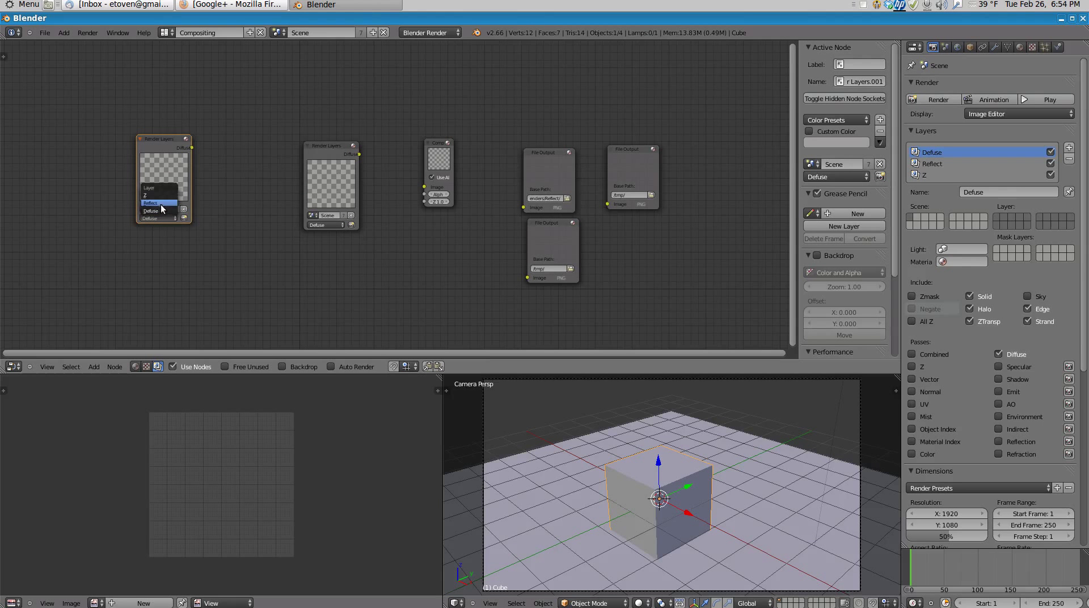
pyautogui.click(161, 204)
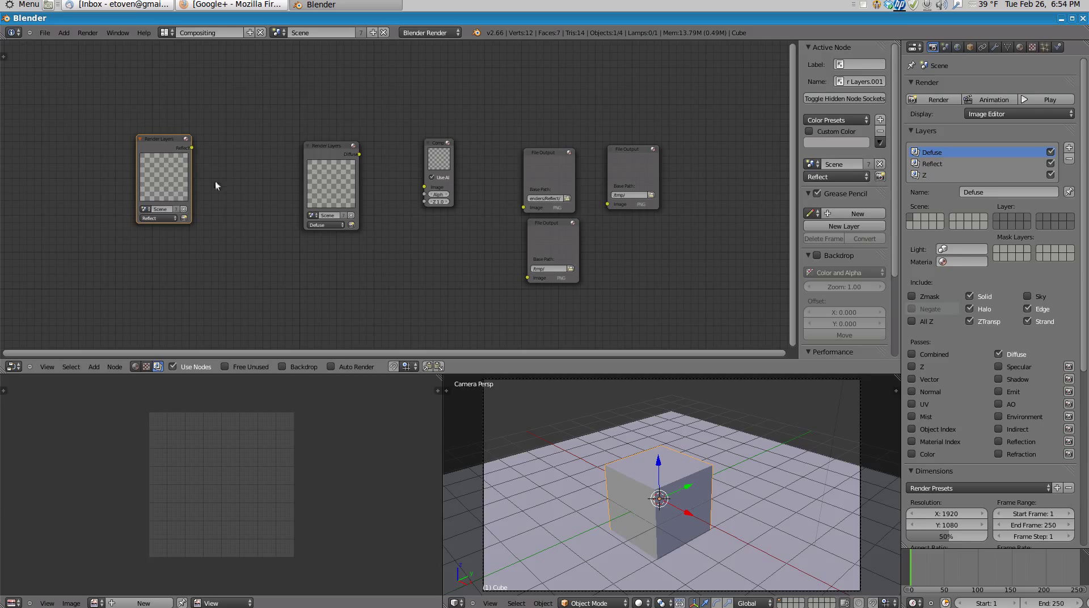
pyautogui.moveTo(192, 148); pyautogui.dragTo(522, 206)
pyautogui.moveTo(305, 163); pyautogui.dragTo(608, 204)
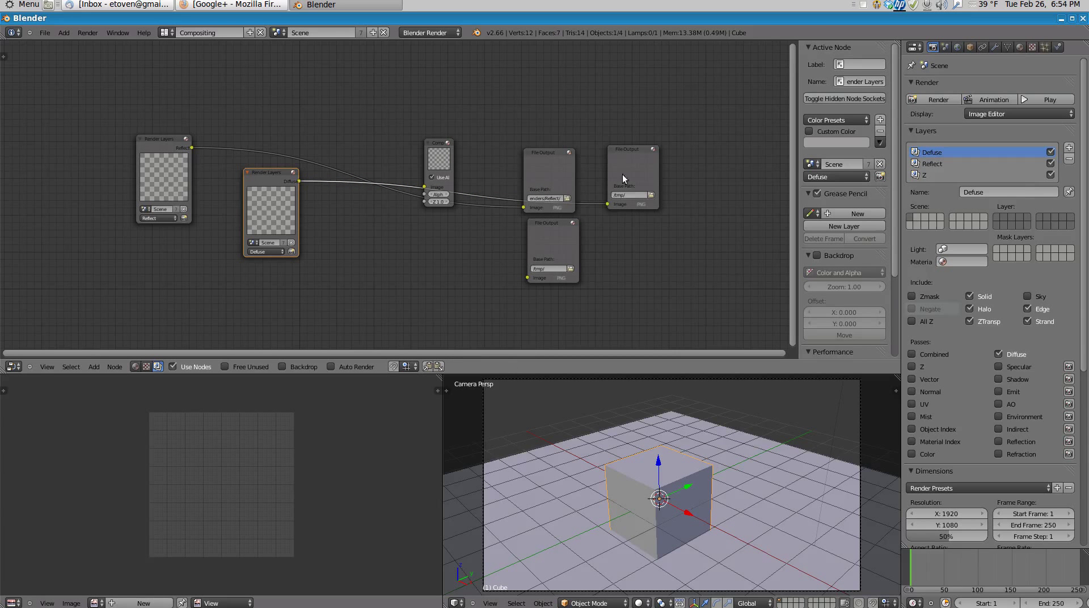
# Create Desktop/Renders/Defuse and set it as the right File Output node's base path.
pyautogui.click(651, 195)
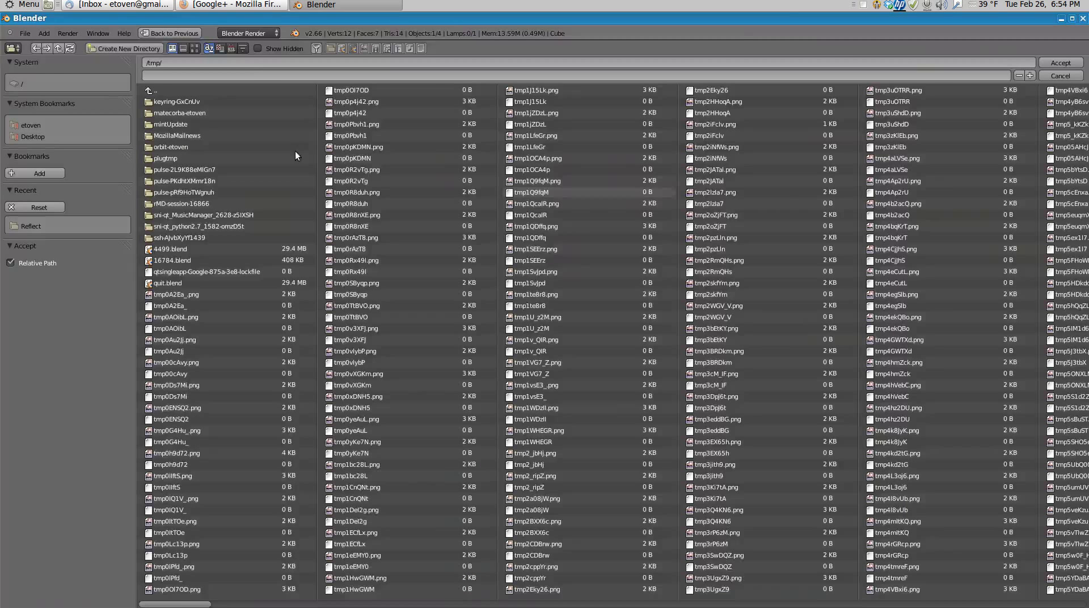
pyautogui.click(33, 137)
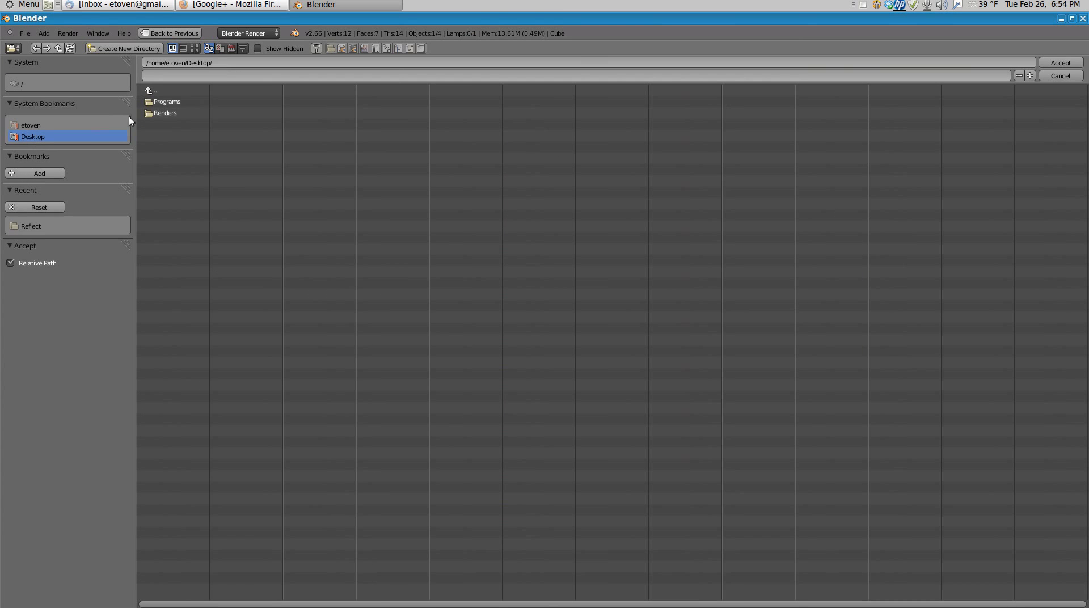
pyautogui.click(158, 111)
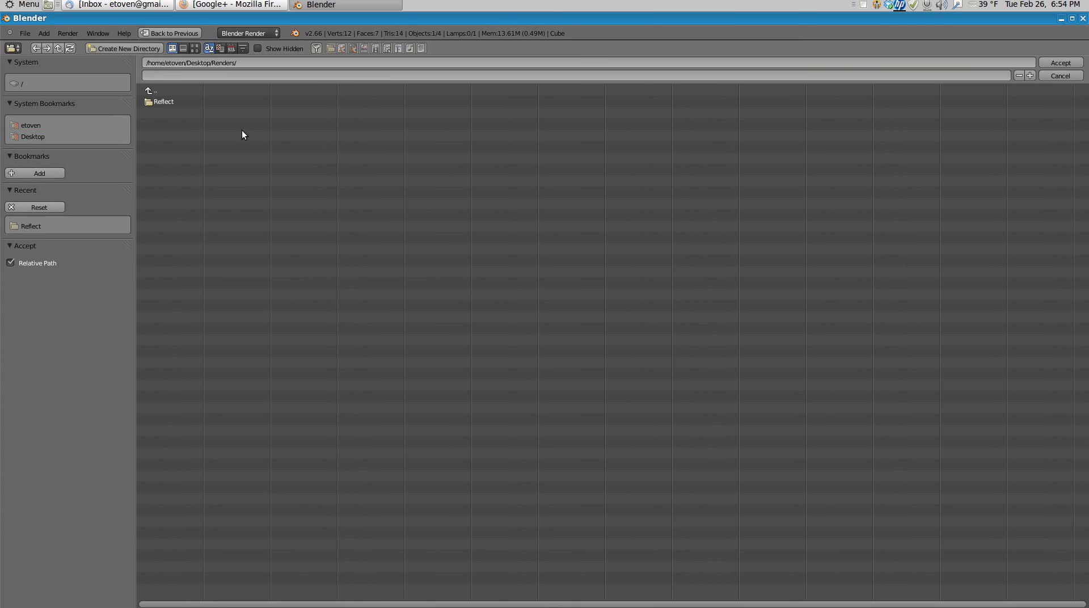
pyautogui.click(122, 46)
pyautogui.click(121, 47)
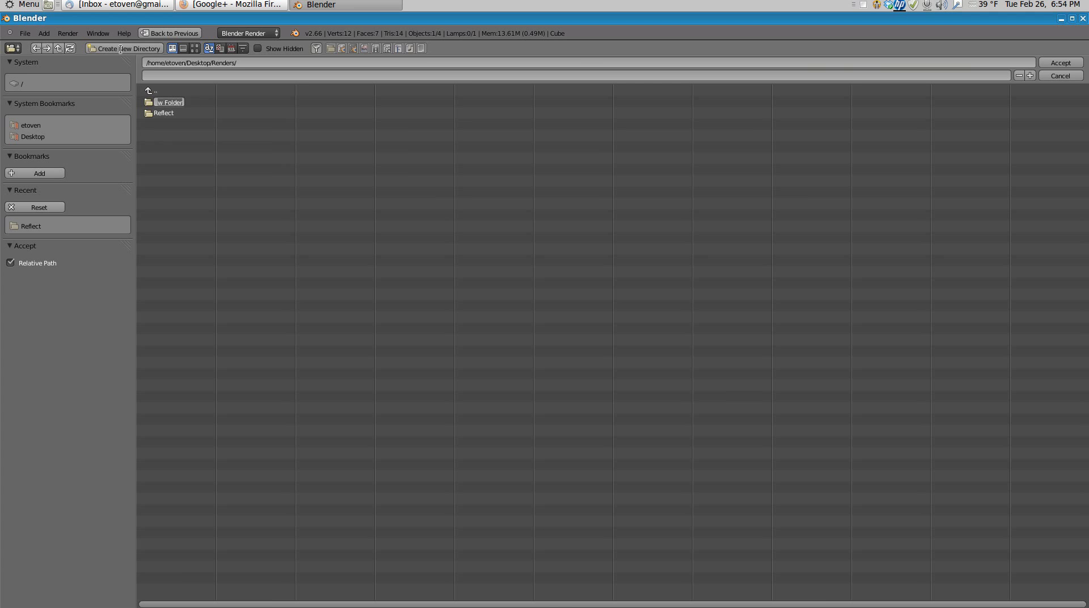
pyautogui.write('Defuse')
pyautogui.press('Return')
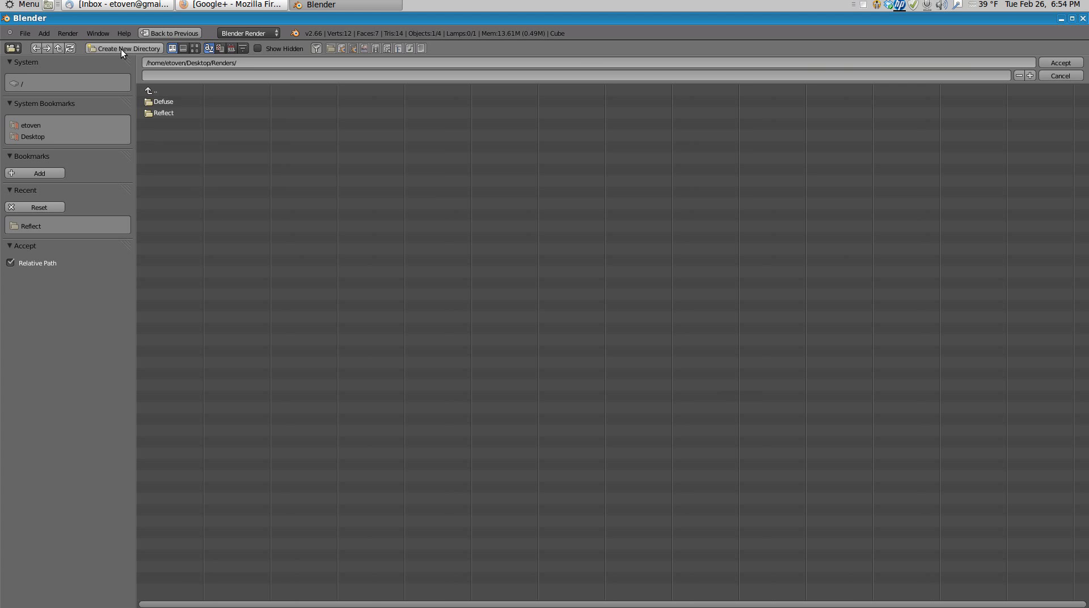
pyautogui.click(158, 101)
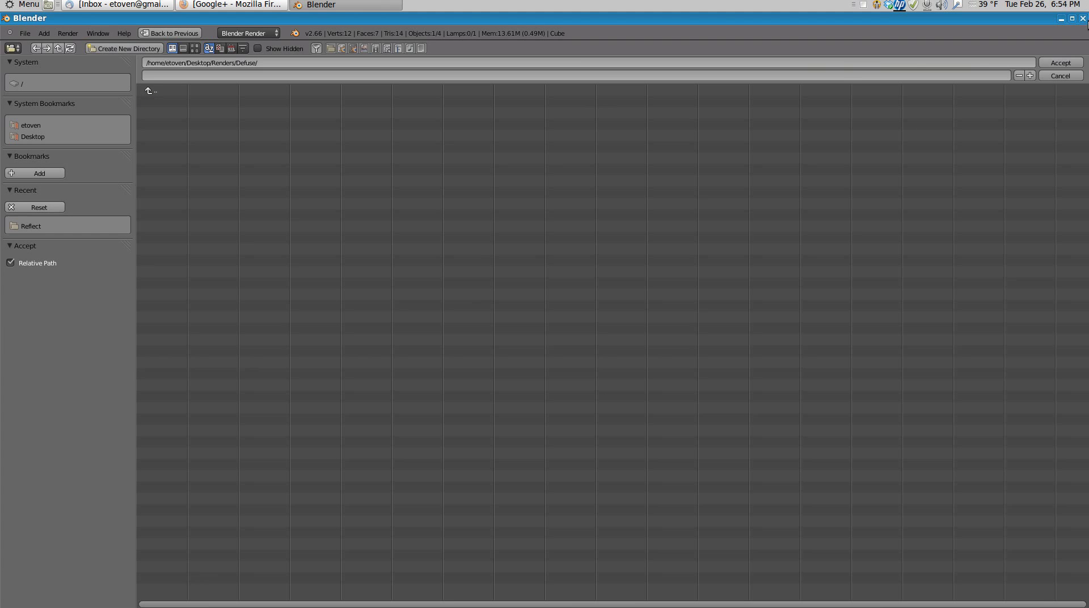
pyautogui.click(1059, 62)
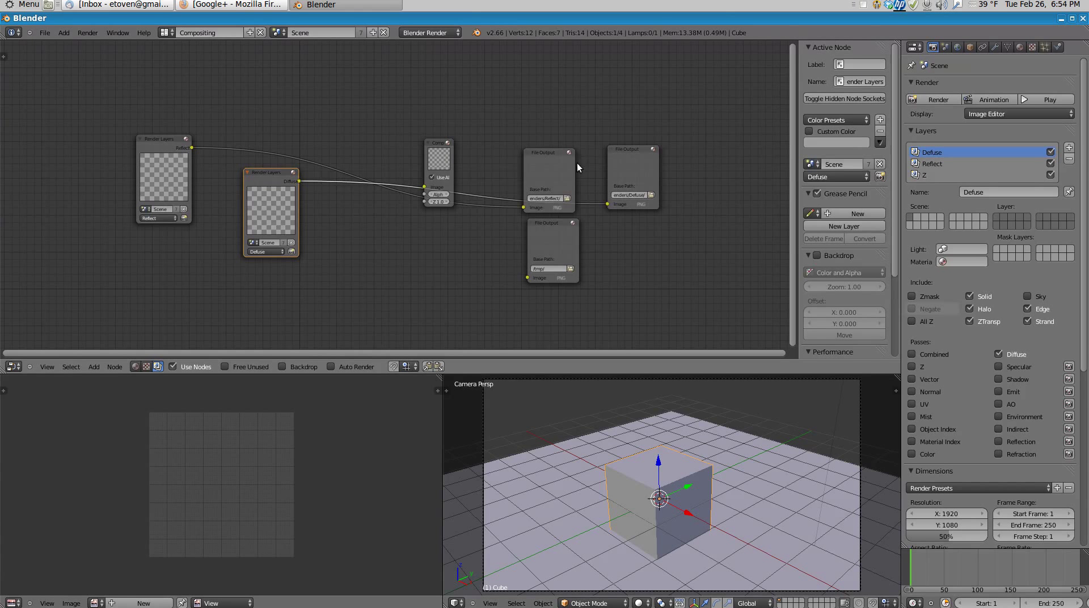
# Move the Reflect File Output to the top and add a Render Layers node showing the Z layer.
pyautogui.moveTo(564, 153); pyautogui.dragTo(359, 115)
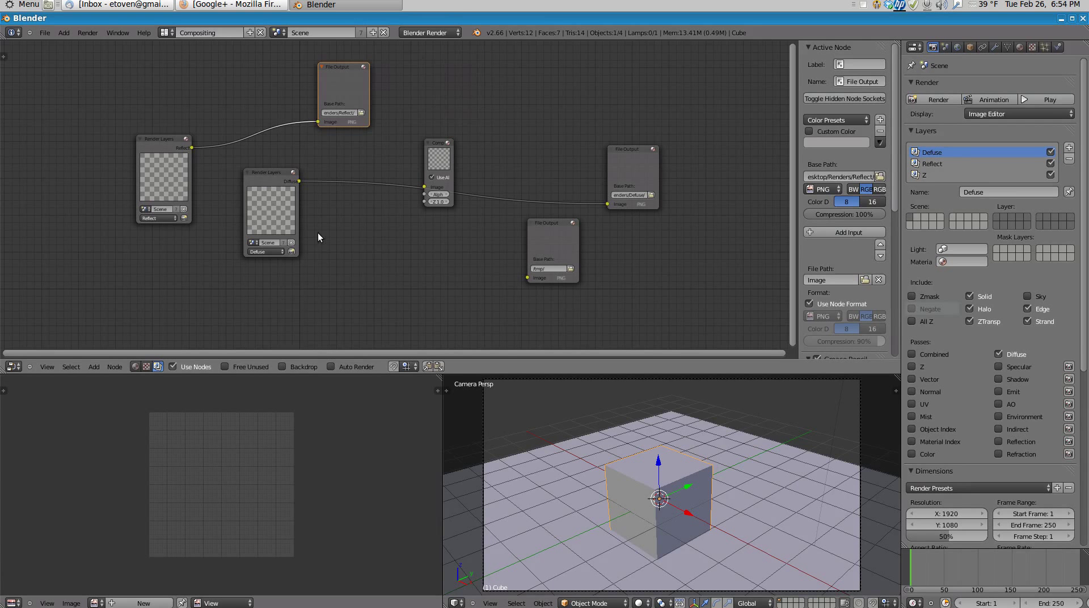
pyautogui.hotkey('shift', 'a')
pyautogui.moveTo(318, 234)
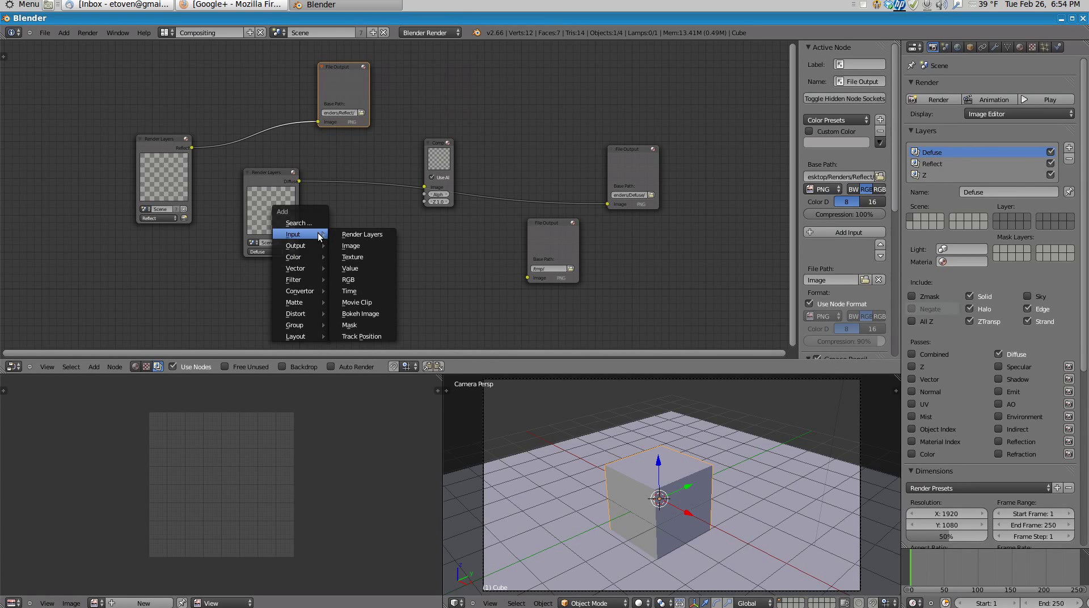
pyautogui.click(376, 237)
pyautogui.click(397, 298)
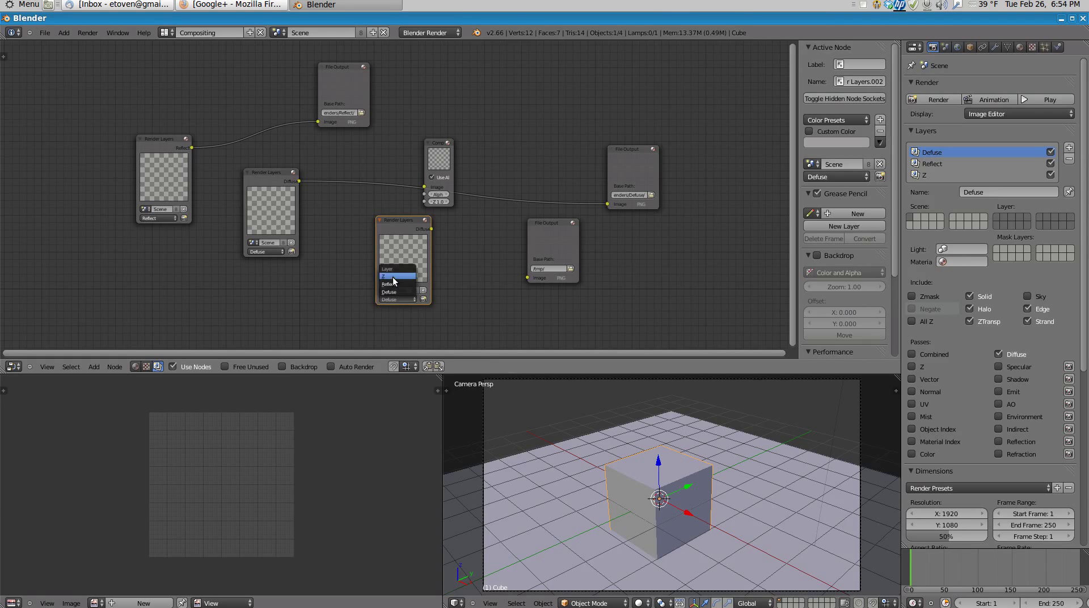
pyautogui.click(394, 277)
pyautogui.moveTo(383, 219); pyautogui.dragTo(355, 213)
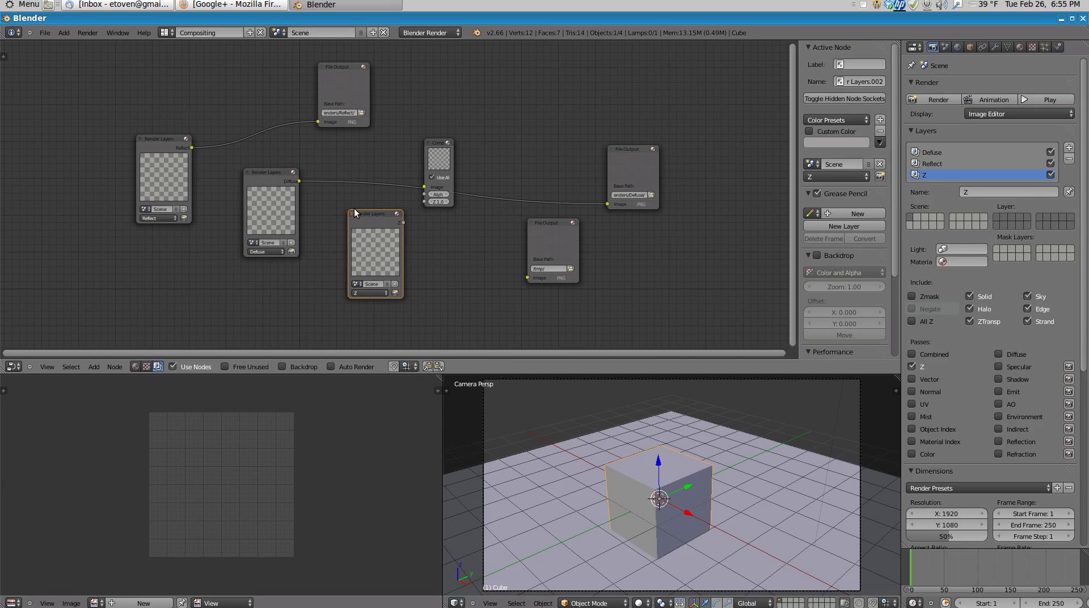
# Add a Normalize node after the Z layer and feed its value into the File Output image.
pyautogui.hotkey('shift', 'a')
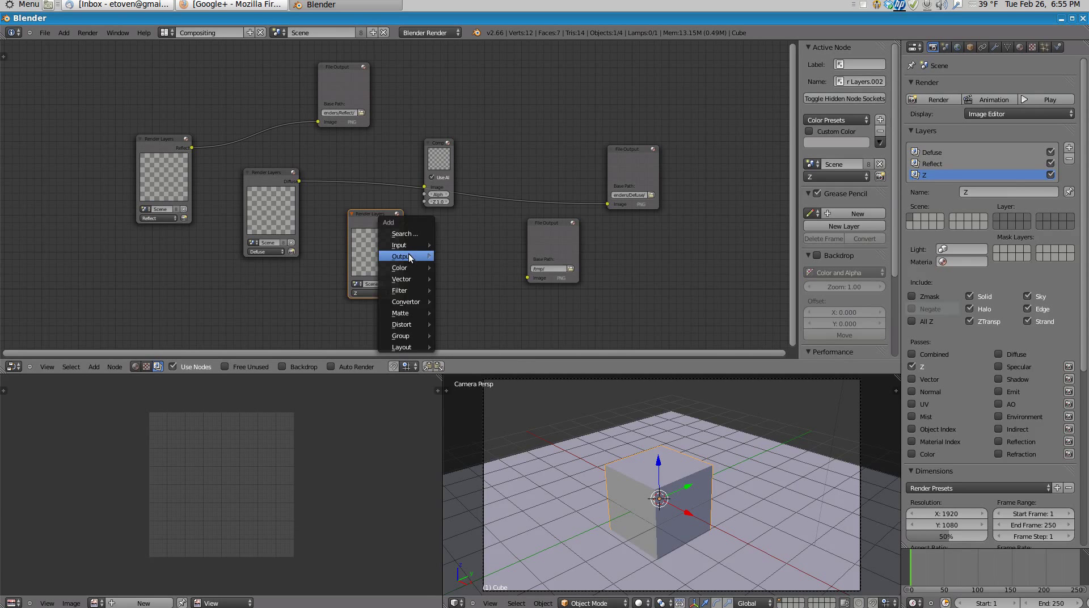
pyautogui.moveTo(408, 301)
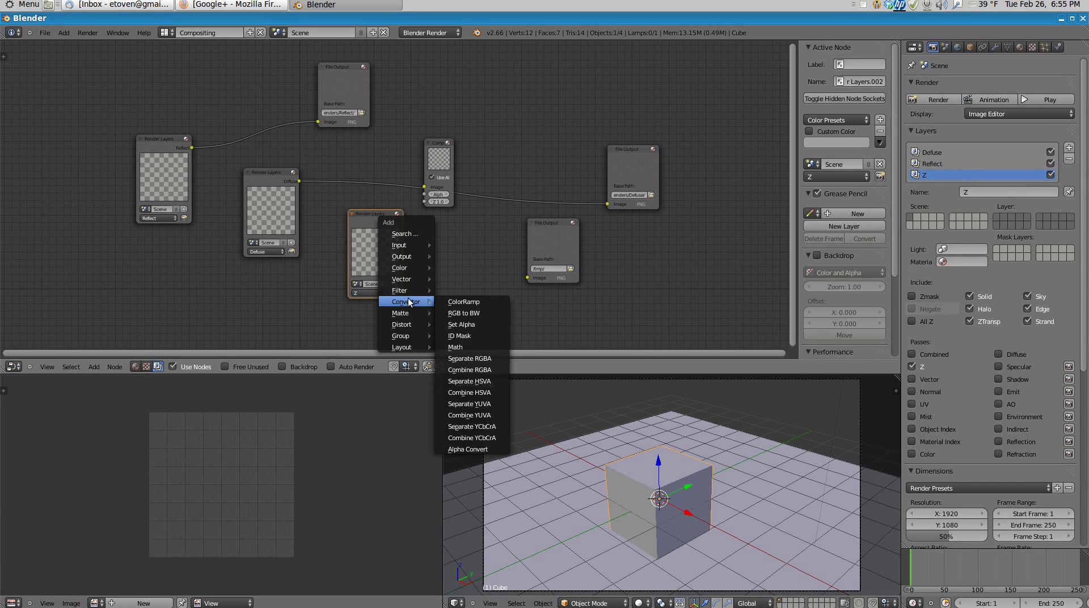
pyautogui.moveTo(405, 282)
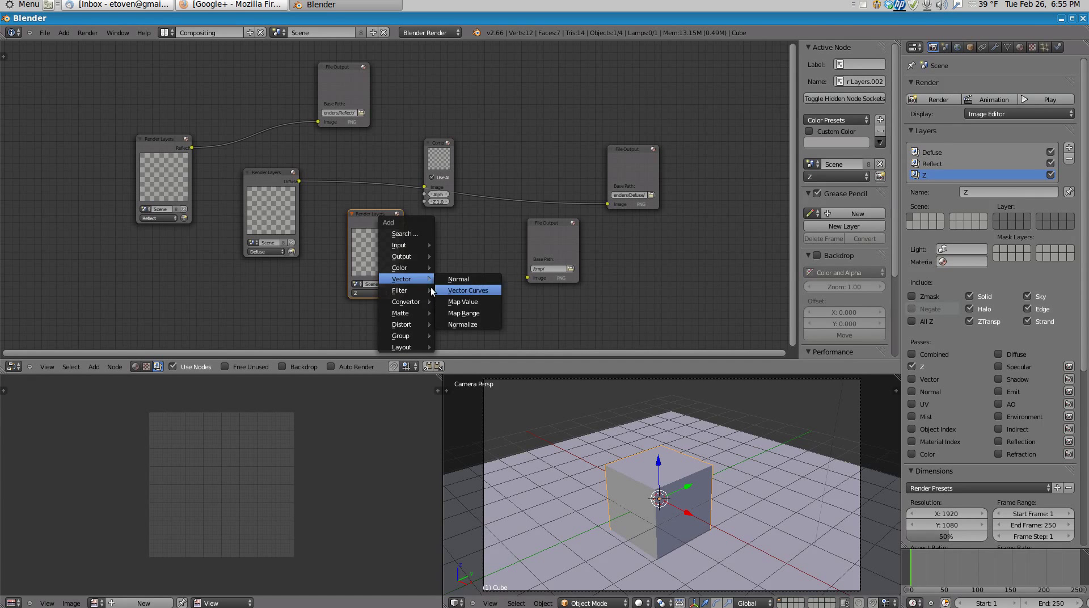
pyautogui.click(463, 324)
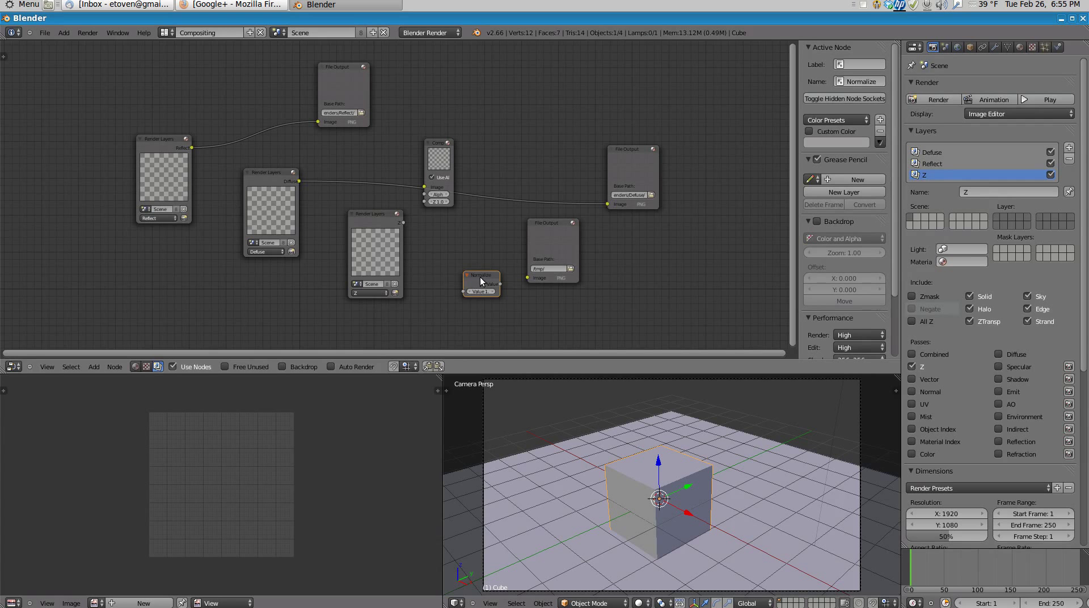
pyautogui.moveTo(481, 281); pyautogui.dragTo(457, 234)
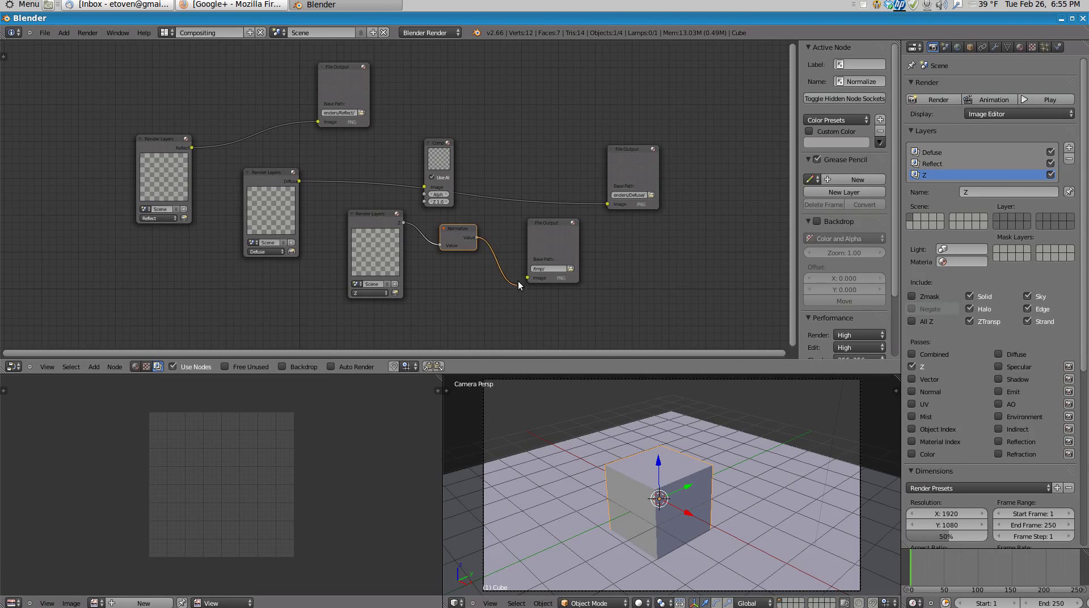
pyautogui.moveTo(518, 281); pyautogui.dragTo(528, 278)
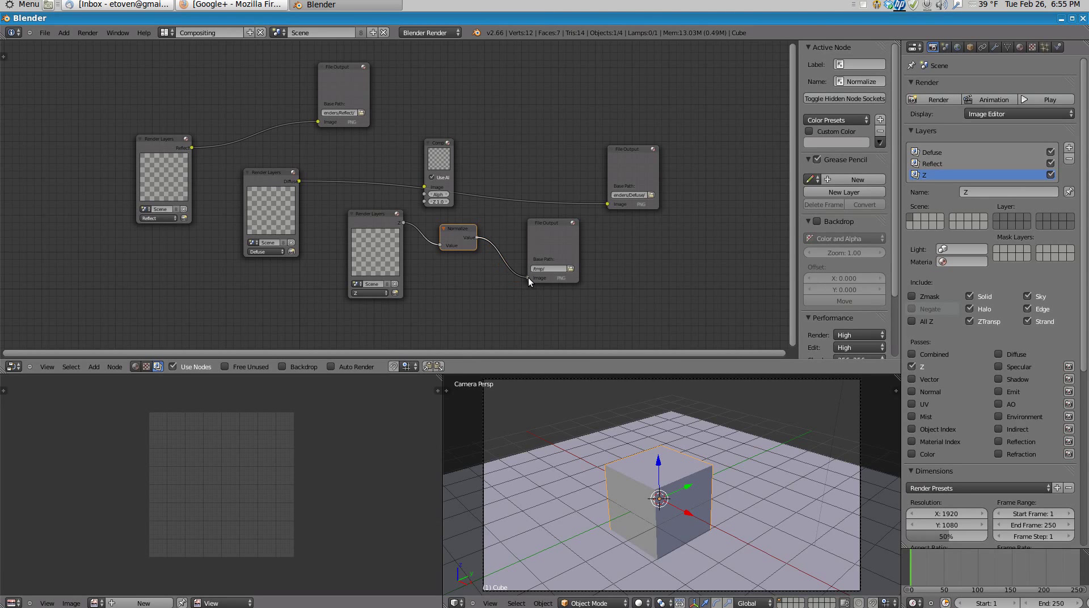
# Point the Z File Output node at a new Z folder created inside Desktop/Renders.
pyautogui.click(570, 269)
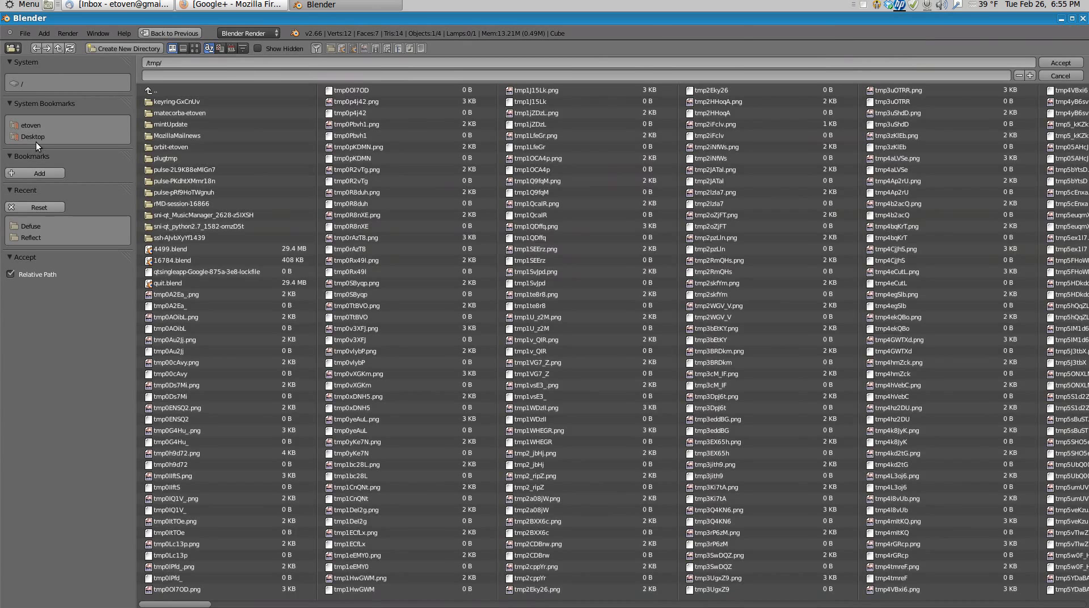
pyautogui.click(36, 140)
pyautogui.click(166, 109)
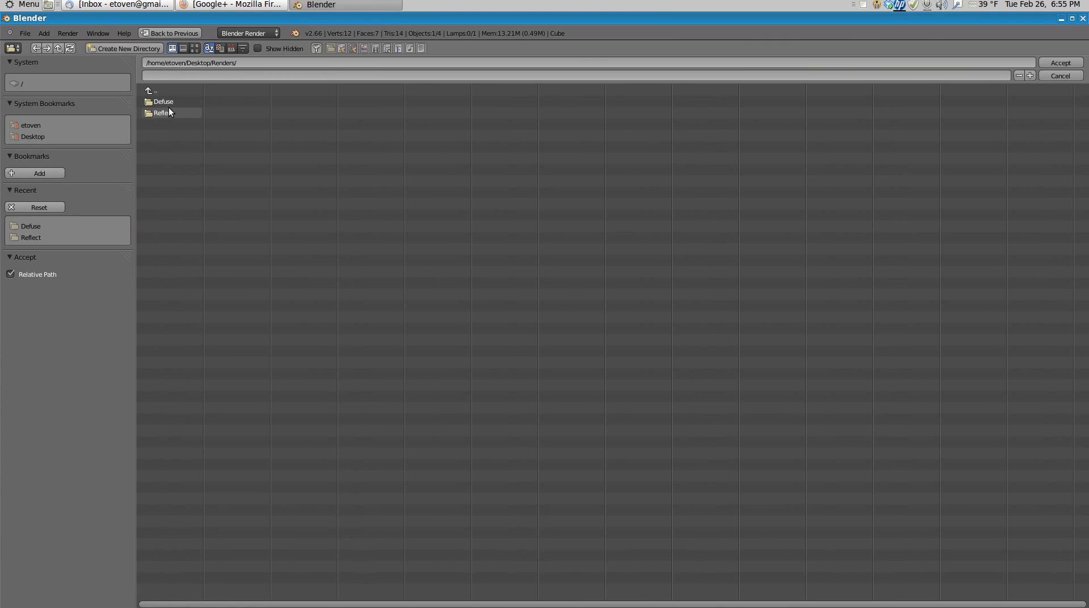
pyautogui.click(151, 50)
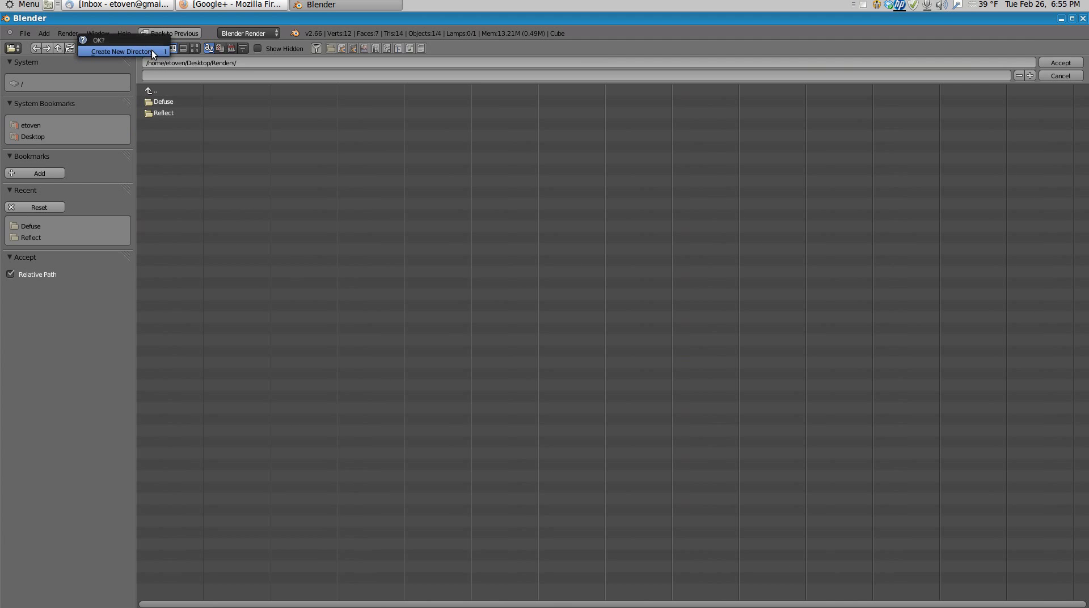
pyautogui.click(151, 50)
pyautogui.write('Z')
pyautogui.press('Return')
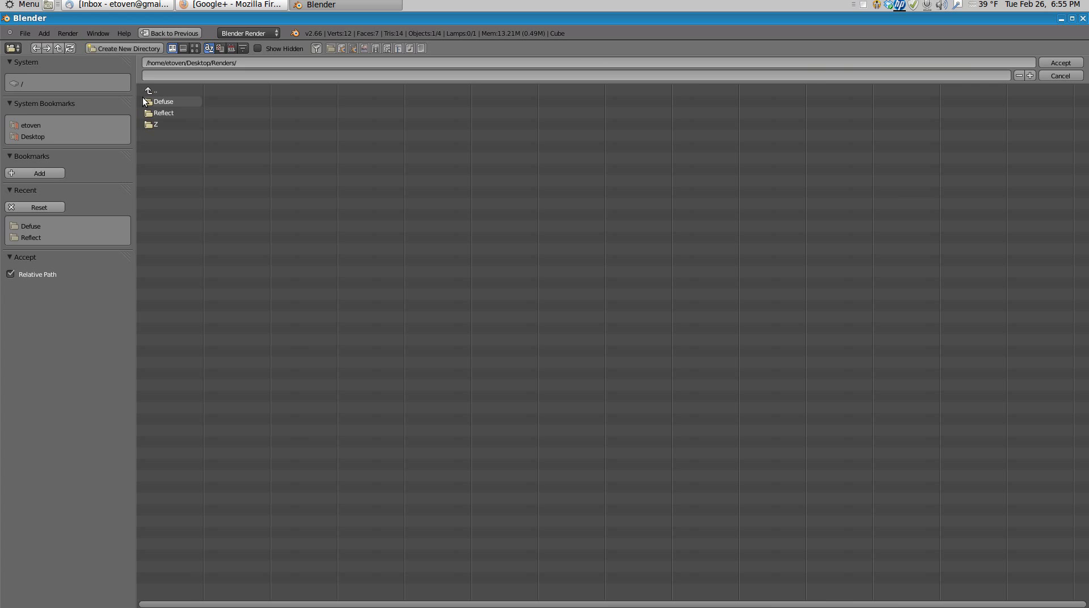
pyautogui.click(153, 124)
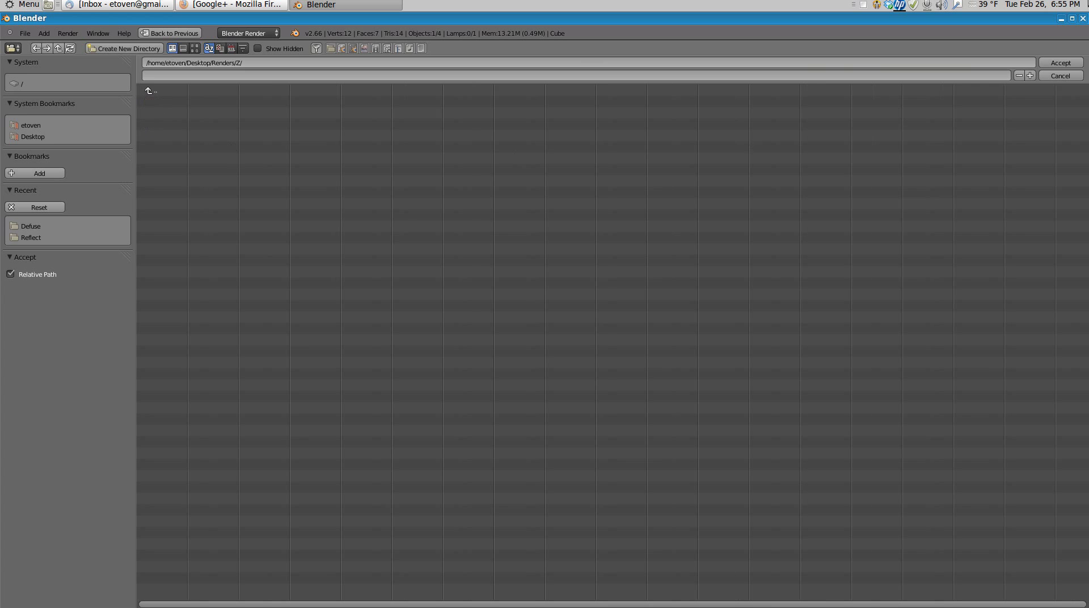
pyautogui.click(1055, 63)
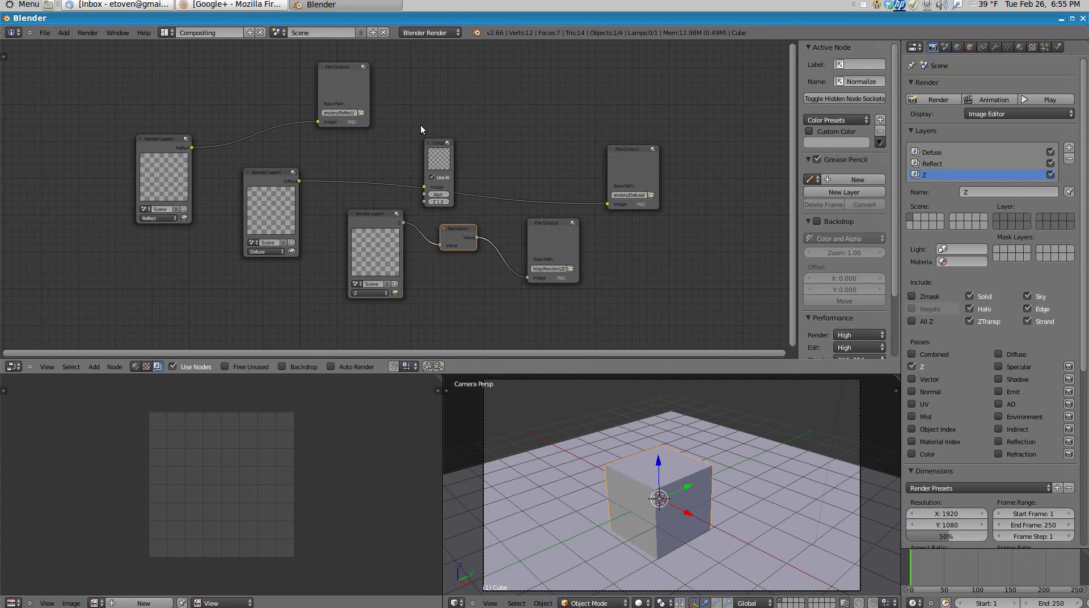
# Free the Composite node from its links, widen it, and place it at the top.
pyautogui.keyDown('alt'); pyautogui.moveTo(433, 140); pyautogui.dragTo(452, 103); pyautogui.keyUp('alt')
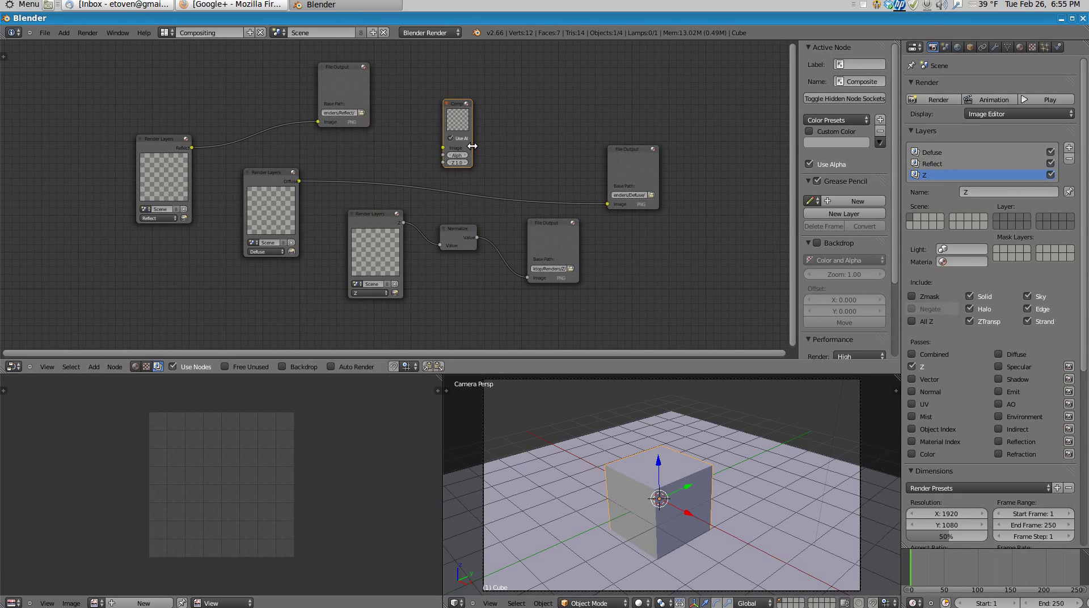
pyautogui.moveTo(472, 145); pyautogui.dragTo(556, 136)
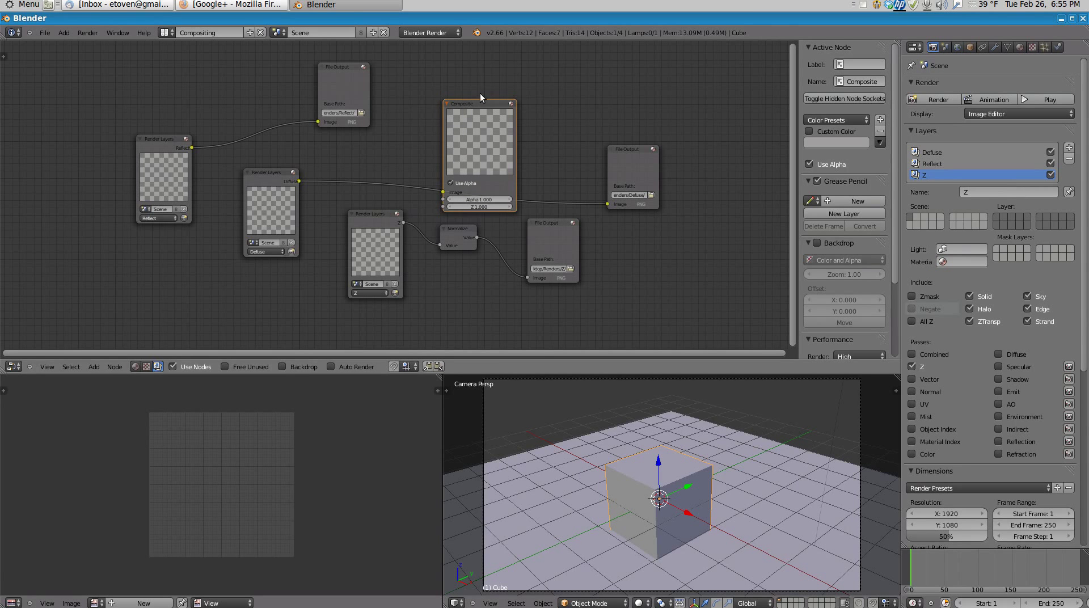
pyautogui.press('g')
pyautogui.click(486, 41)
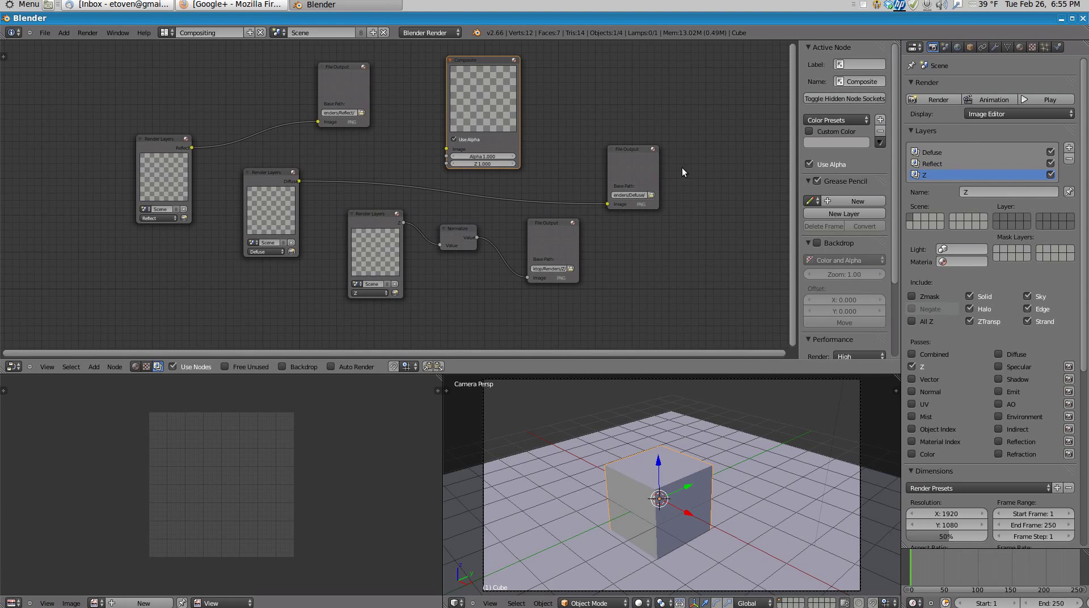
# Add a new render layer in Render Layers properties and name it Composite.
pyautogui.click(1069, 147)
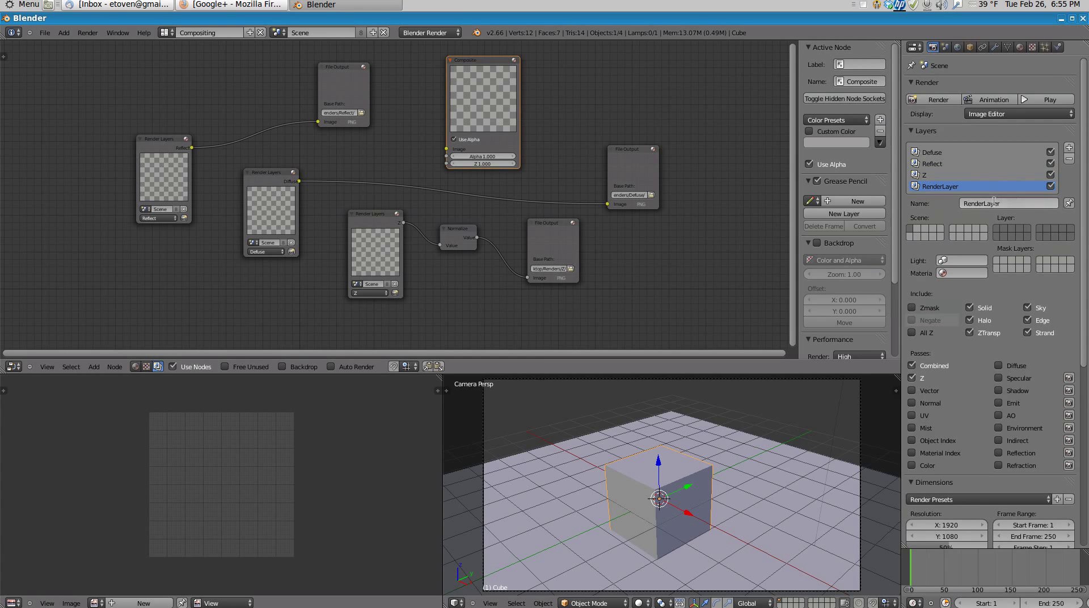
pyautogui.click(997, 202)
pyautogui.write('C')
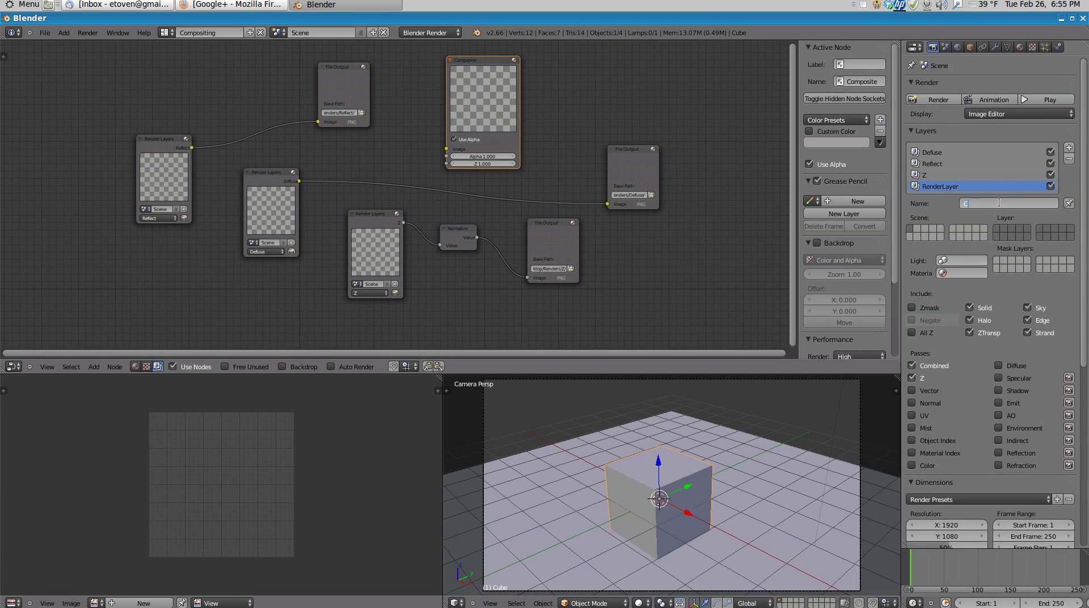
pyautogui.write('omposite')
pyautogui.press('Return')
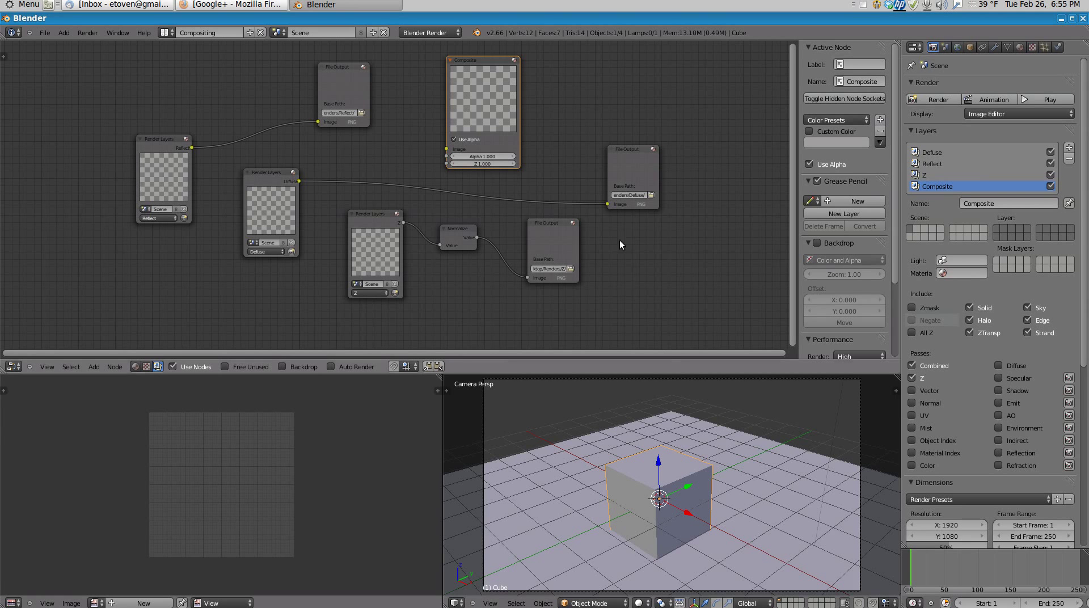
# Add a Render Layers node set to the Composite layer and wire its Image into the Composite node.
pyautogui.hotkey('shift', 'a')
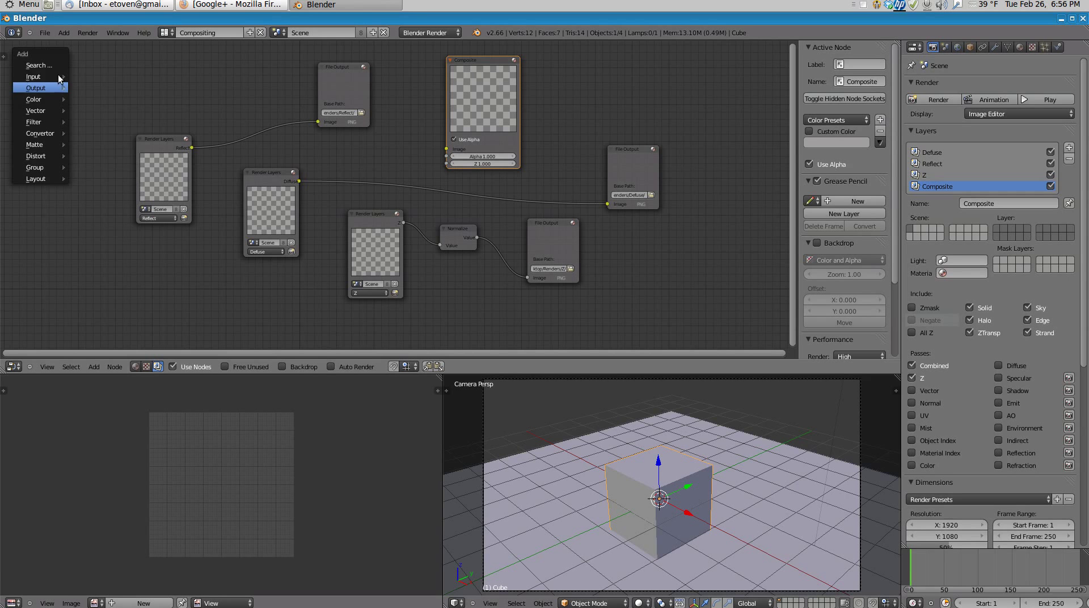
pyautogui.moveTo(59, 79)
pyautogui.click(80, 78)
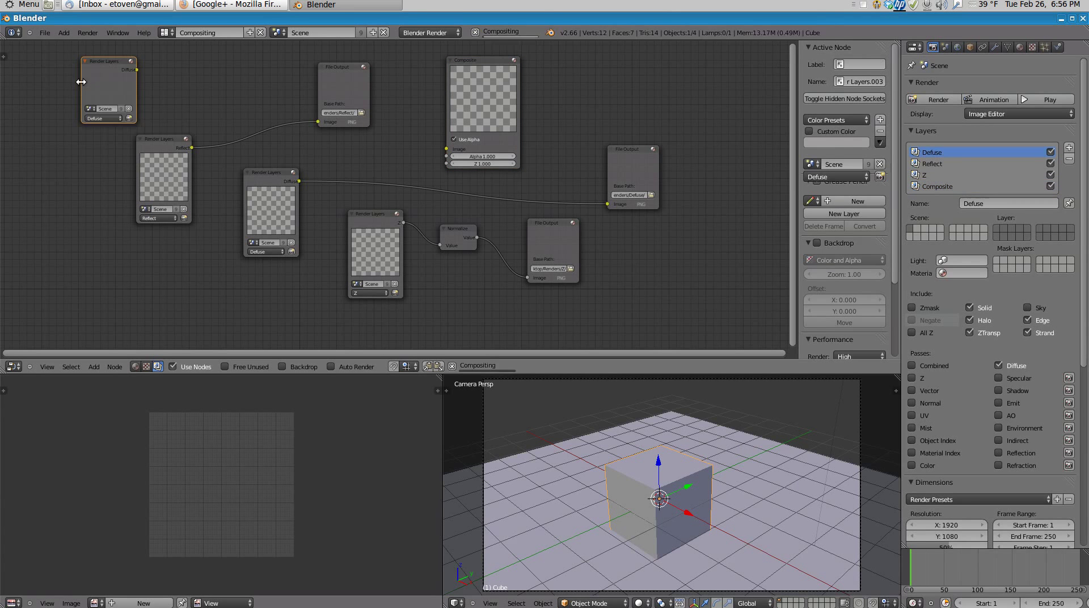
pyautogui.moveTo(136, 69); pyautogui.dragTo(445, 150)
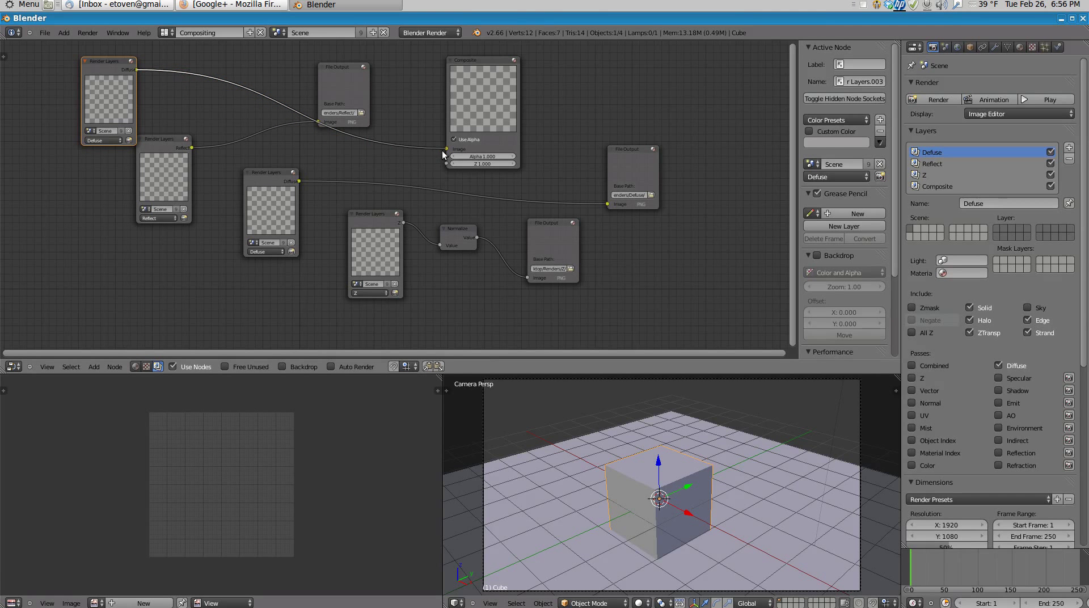
pyautogui.click(100, 141)
pyautogui.click(103, 107)
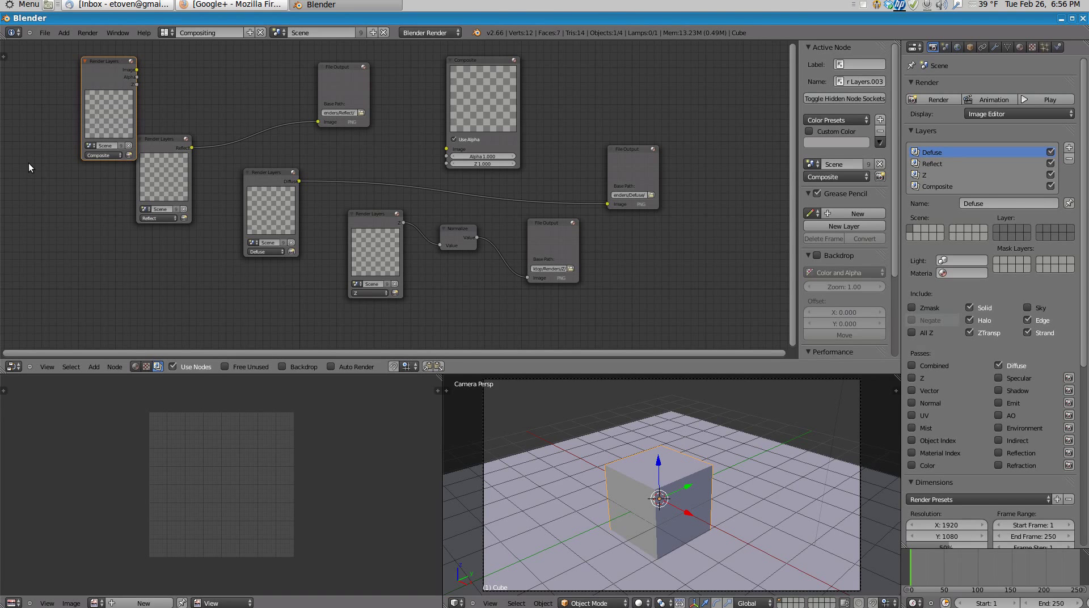
pyautogui.moveTo(136, 70); pyautogui.dragTo(446, 150)
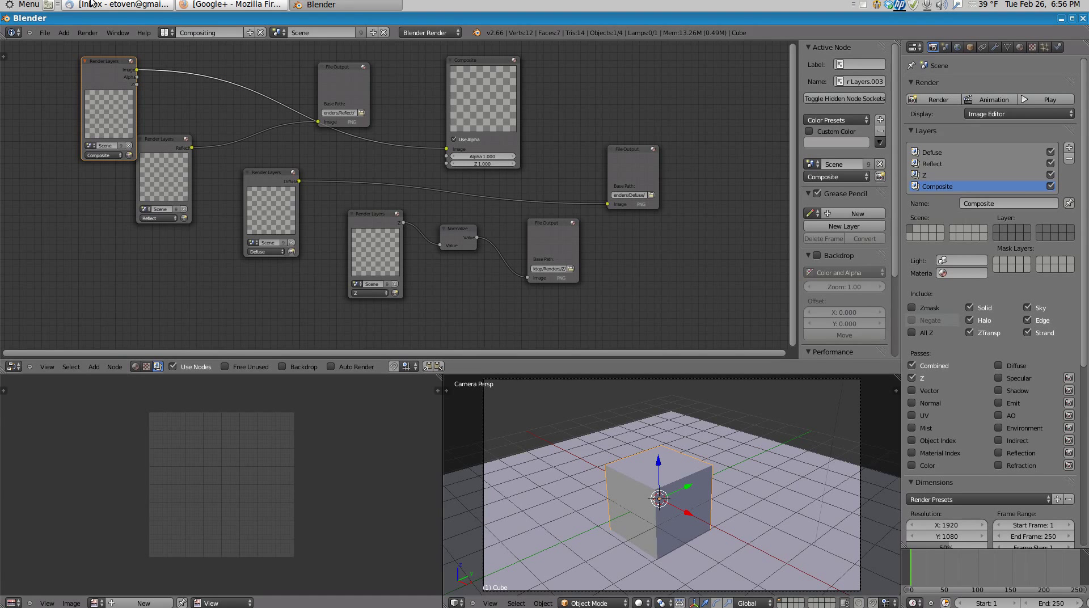
pyautogui.click(44, 33)
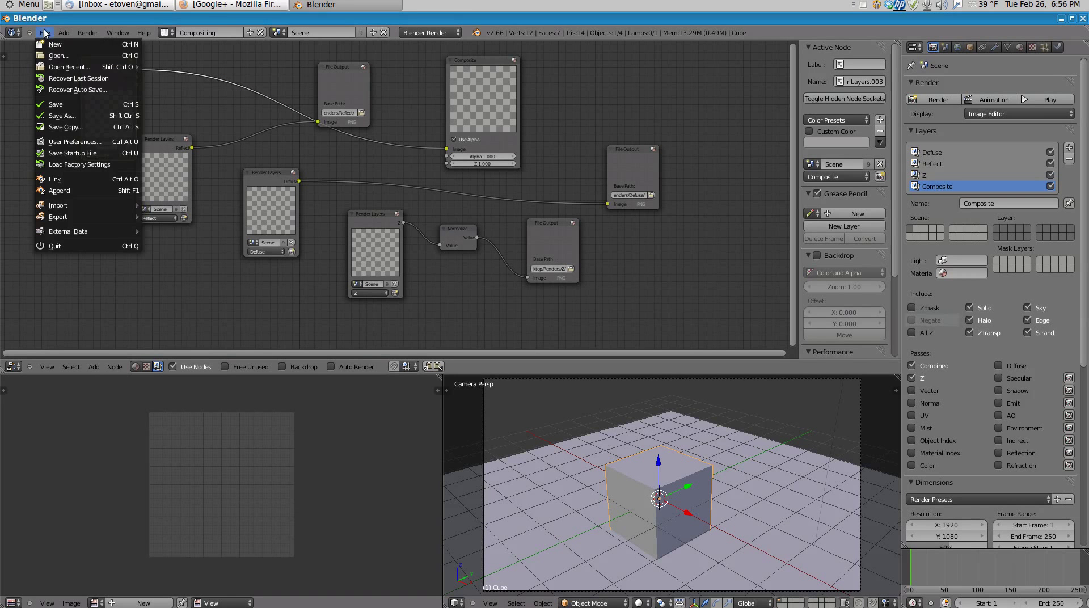
# In the Save As browser, create a Blender Projects folder in the home folder and enter it.
pyautogui.click(49, 115)
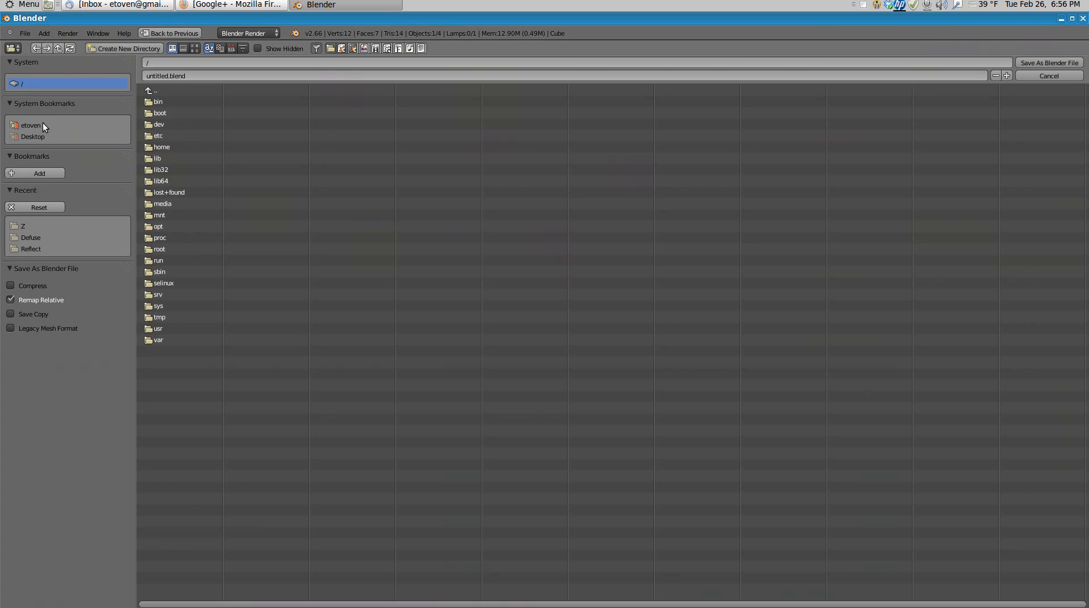
pyautogui.click(43, 123)
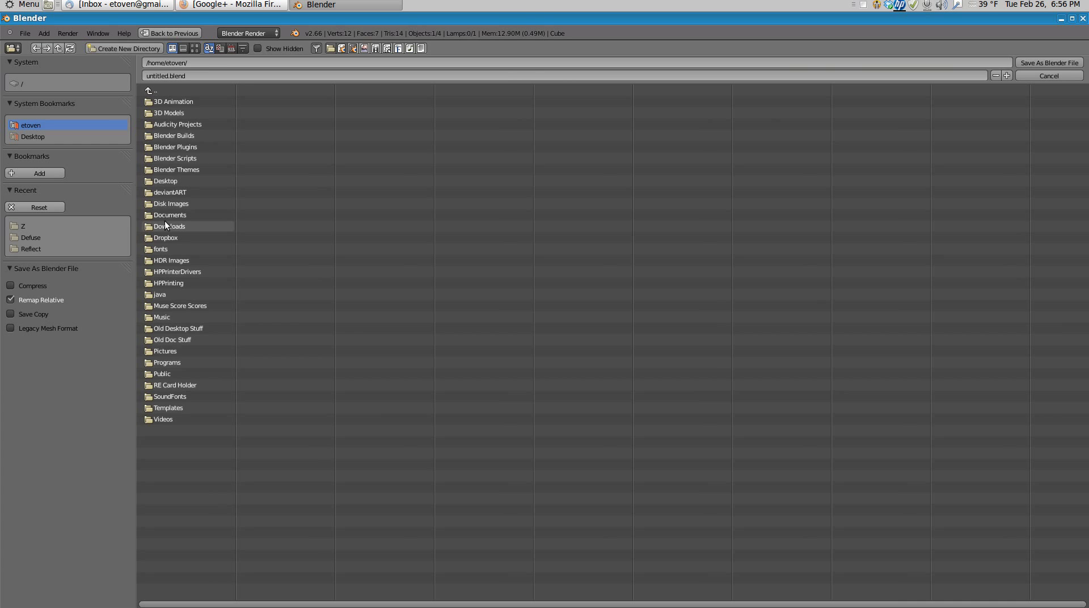
pyautogui.click(162, 235)
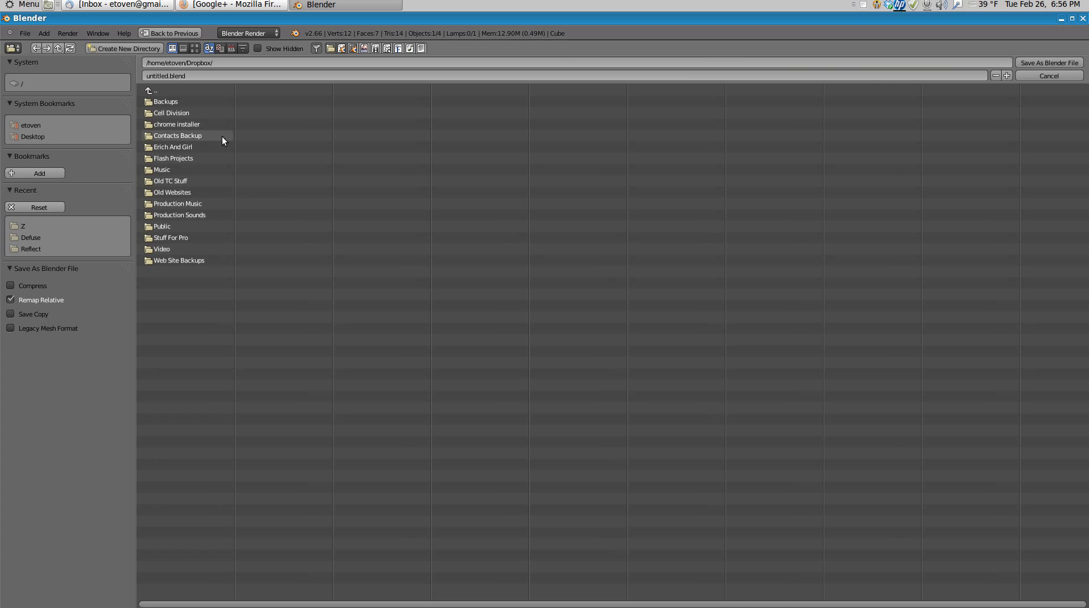
pyautogui.click(187, 90)
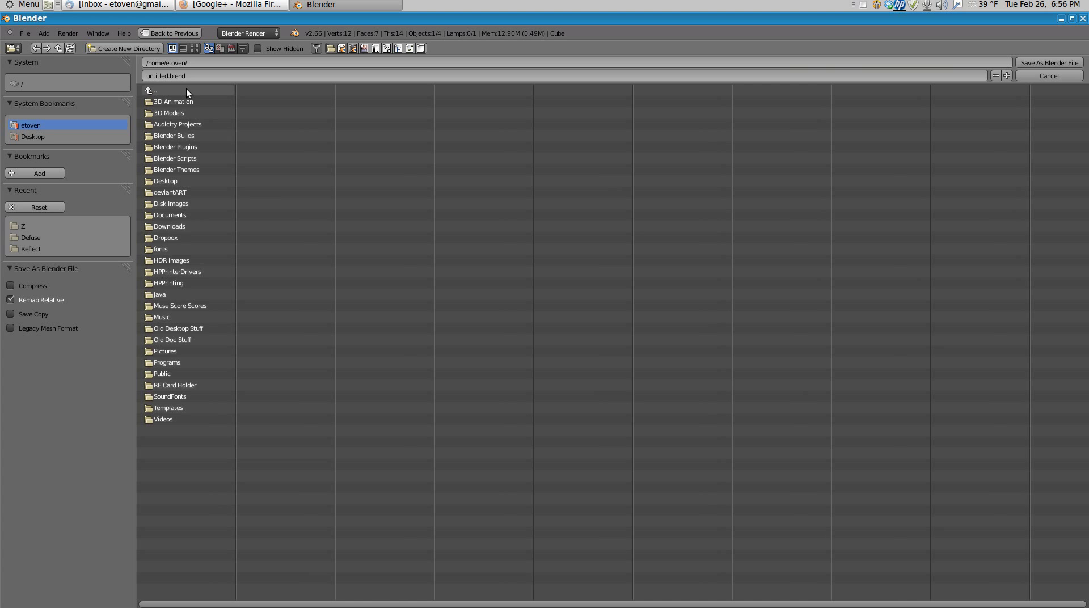
pyautogui.click(135, 48)
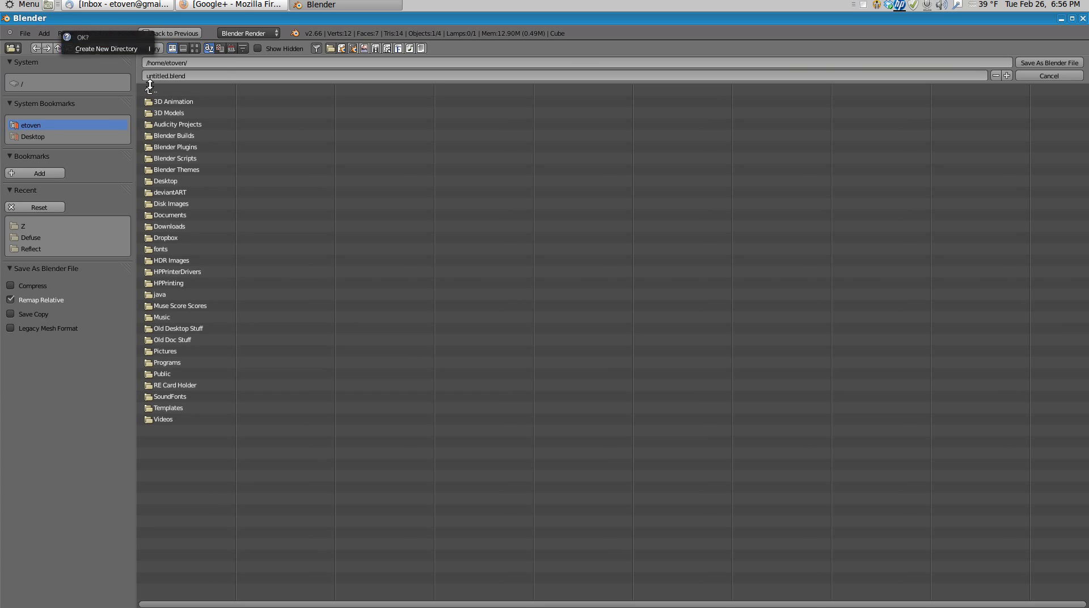
pyautogui.click(132, 52)
pyautogui.write('Blend')
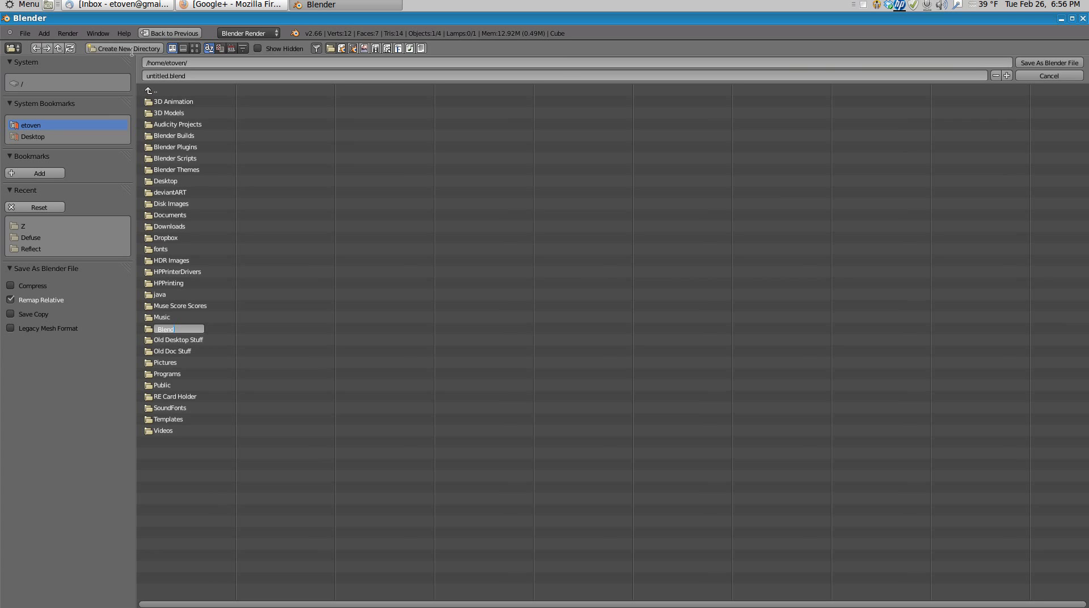
pyautogui.write('er Projects')
pyautogui.press('Return')
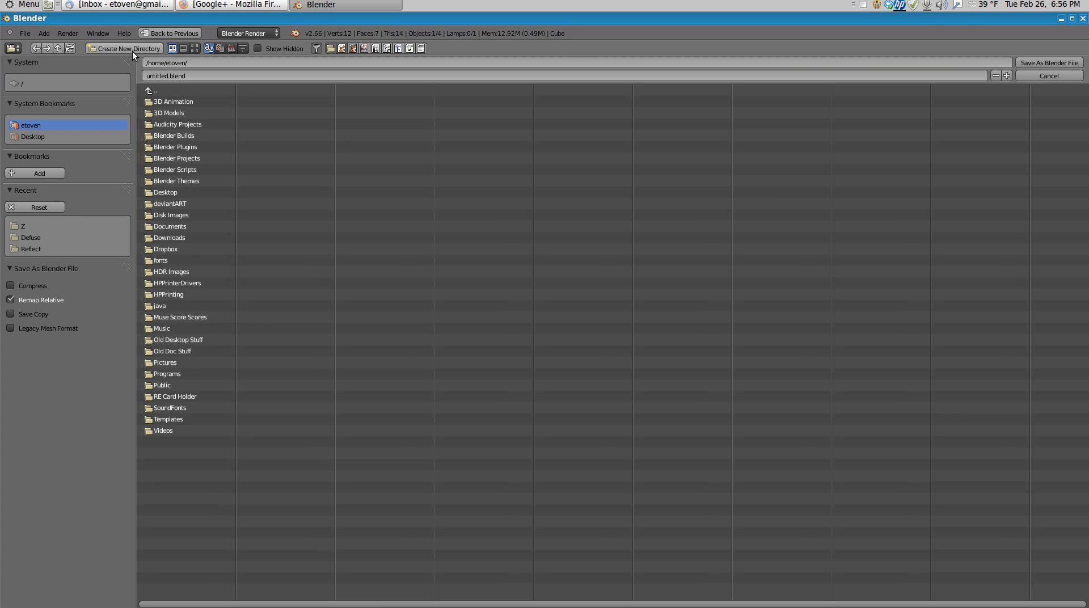
pyautogui.click(155, 158)
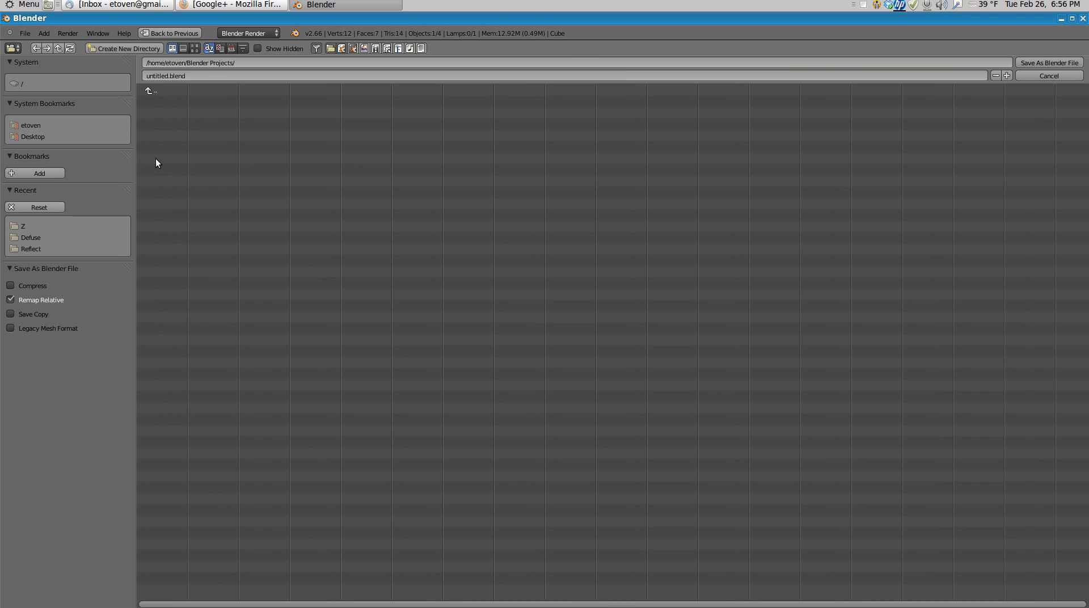
# Create a Composite Test folder inside Blender Projects and open it.
pyautogui.click(135, 48)
pyautogui.write('Compo')
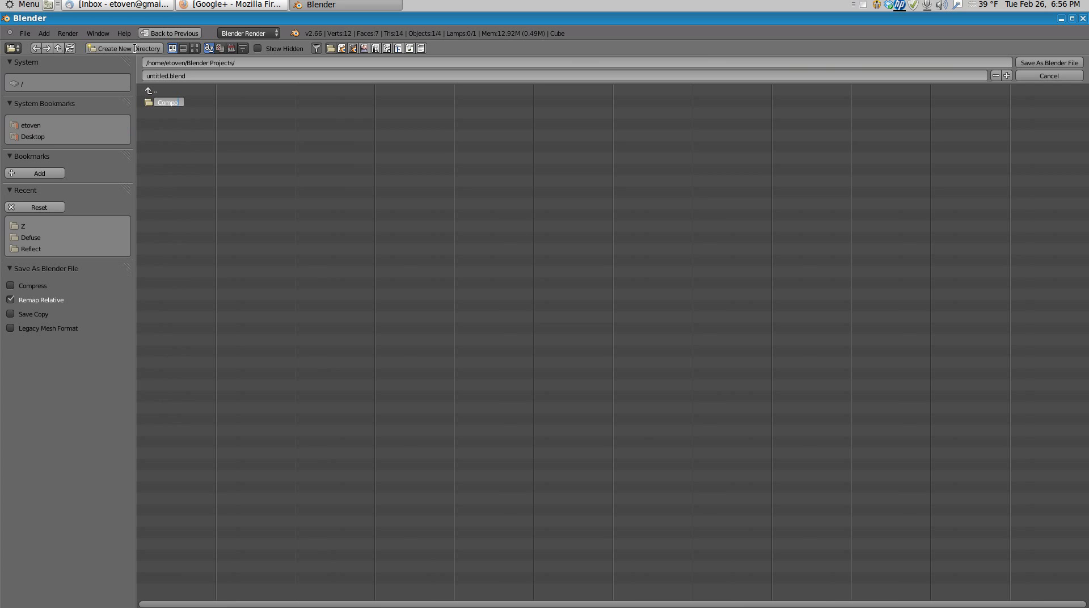
pyautogui.write('site Test')
pyautogui.press('Return')
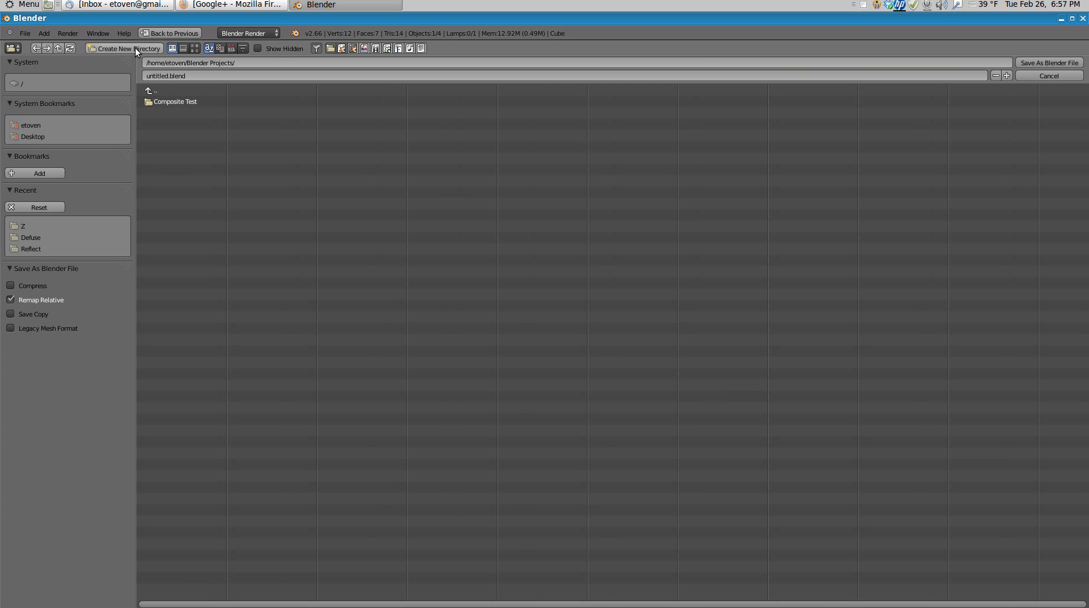
pyautogui.click(180, 101)
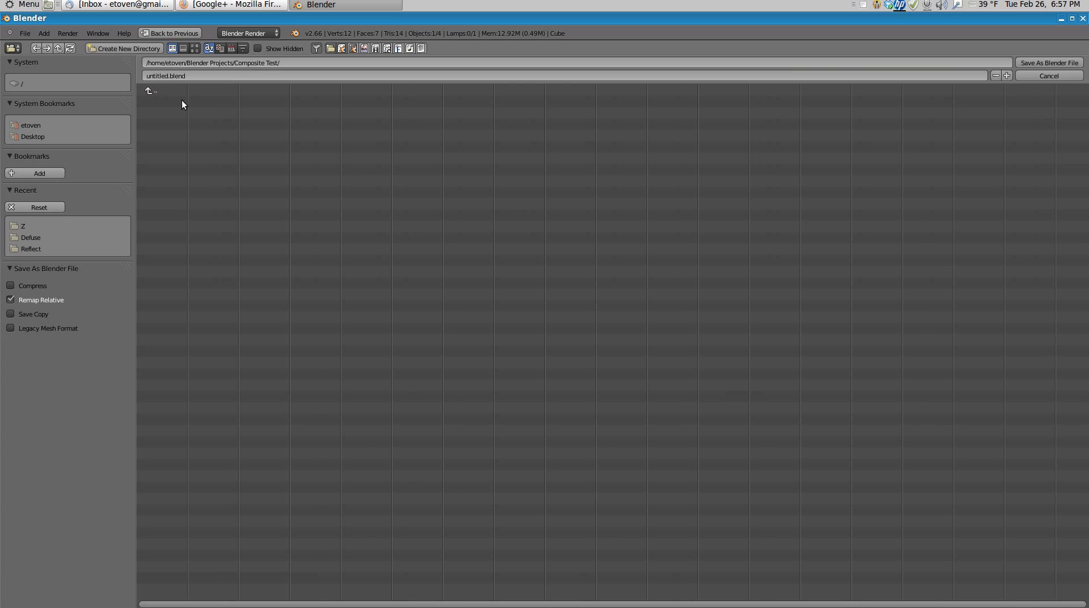
# Name the file Composite.blend and save it into Composite Test.
pyautogui.click(172, 72)
pyautogui.press('Home')
pyautogui.press('Delete')
pyautogui.press('Delete')
pyautogui.press('Delete')
pyautogui.press('Delete')
pyautogui.press('Delete')
pyautogui.press('Delete')
pyautogui.write('Composite')
pyautogui.click(1066, 64)
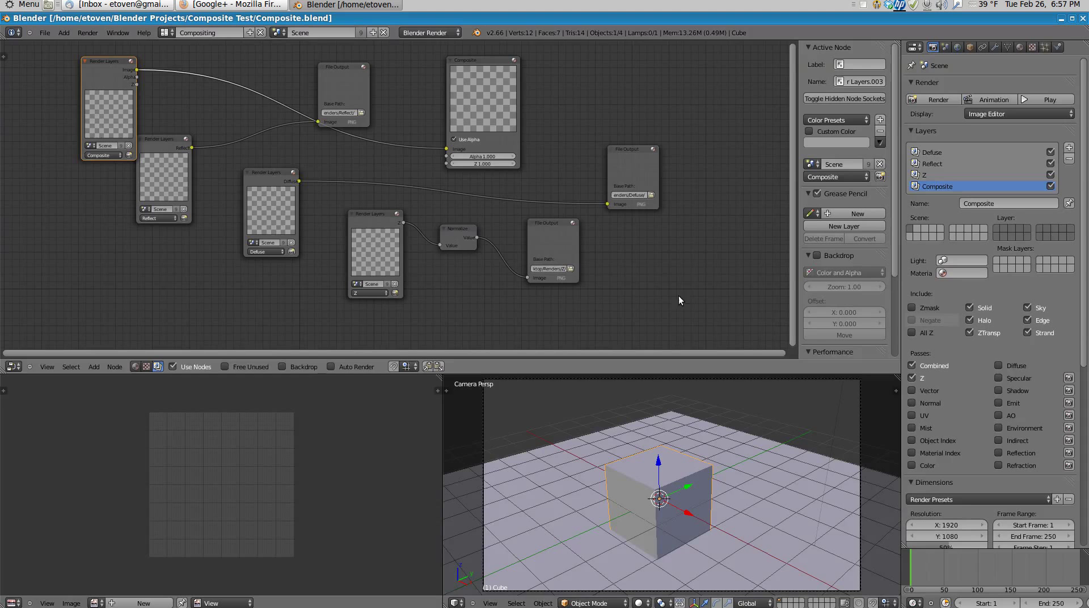
# Switch to the Default screen layout and set the animation end frame to 3.
pyautogui.click(165, 32)
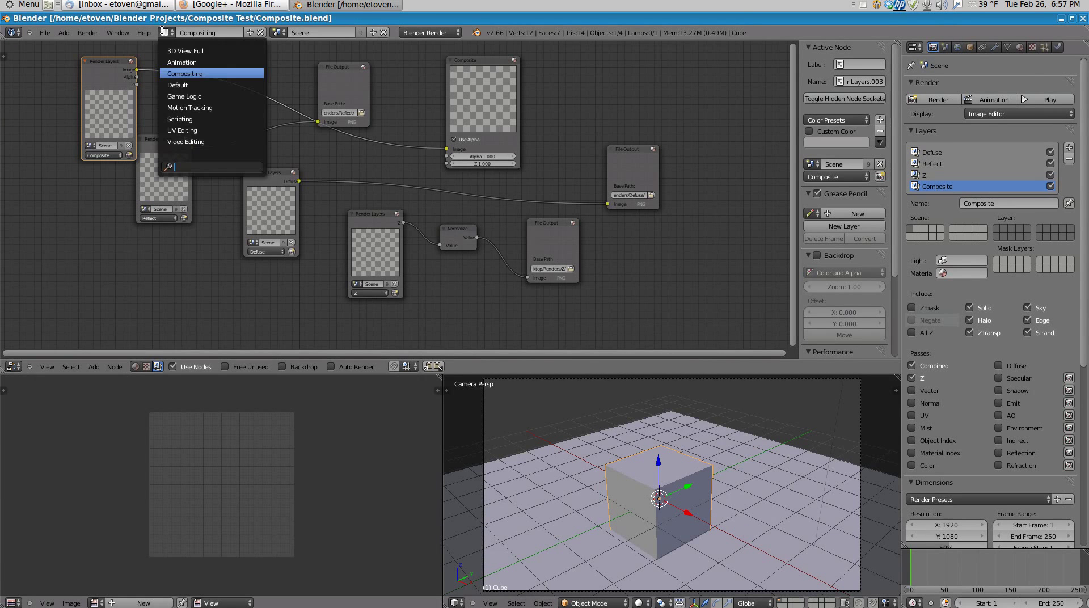
pyautogui.click(176, 85)
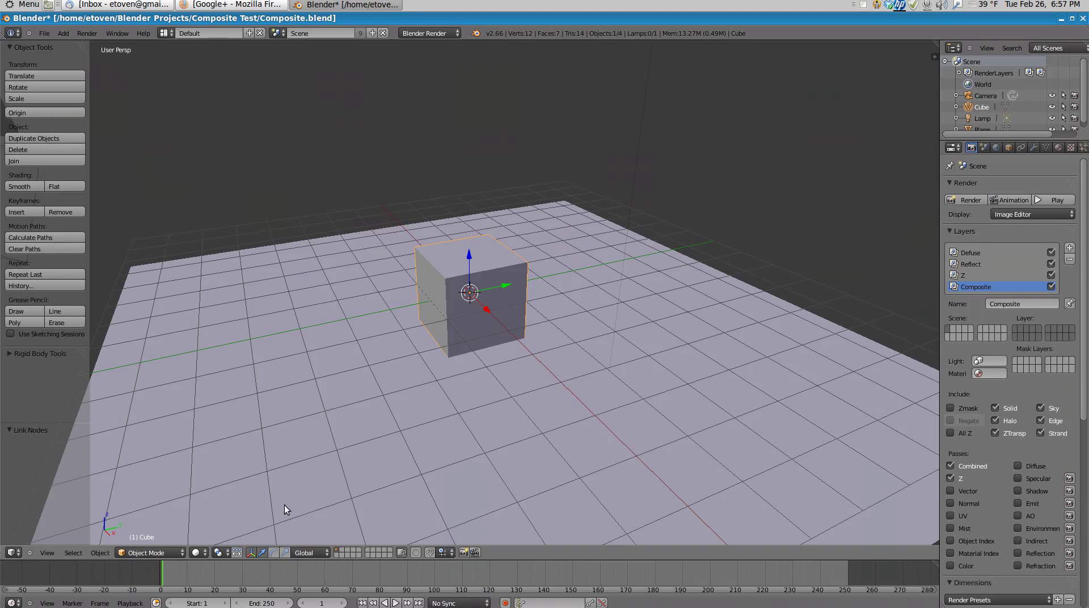
pyautogui.click(262, 603)
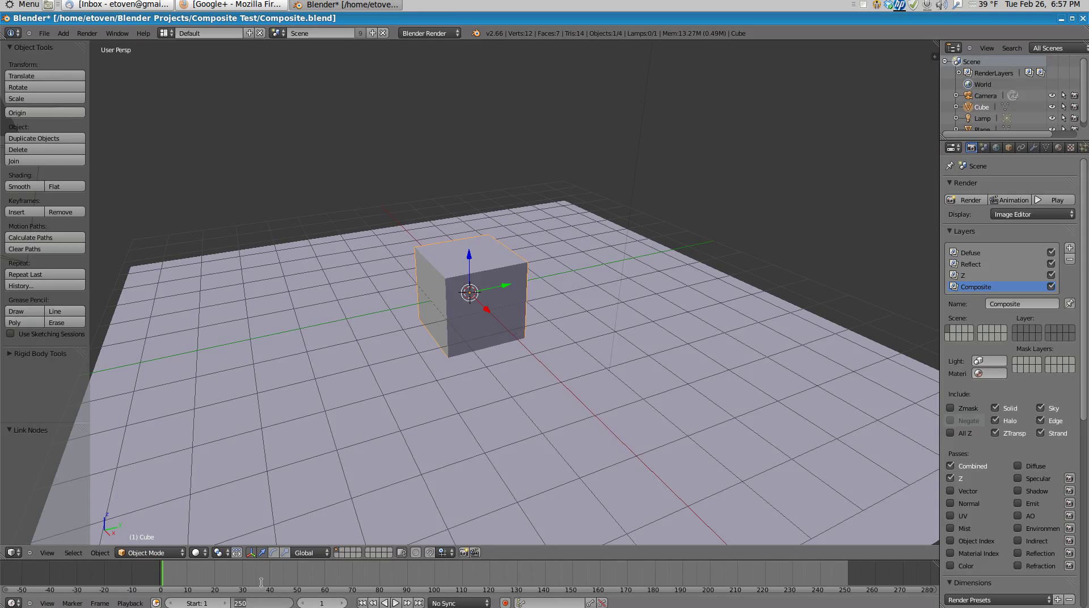
pyautogui.write('2')
pyautogui.press('Return')
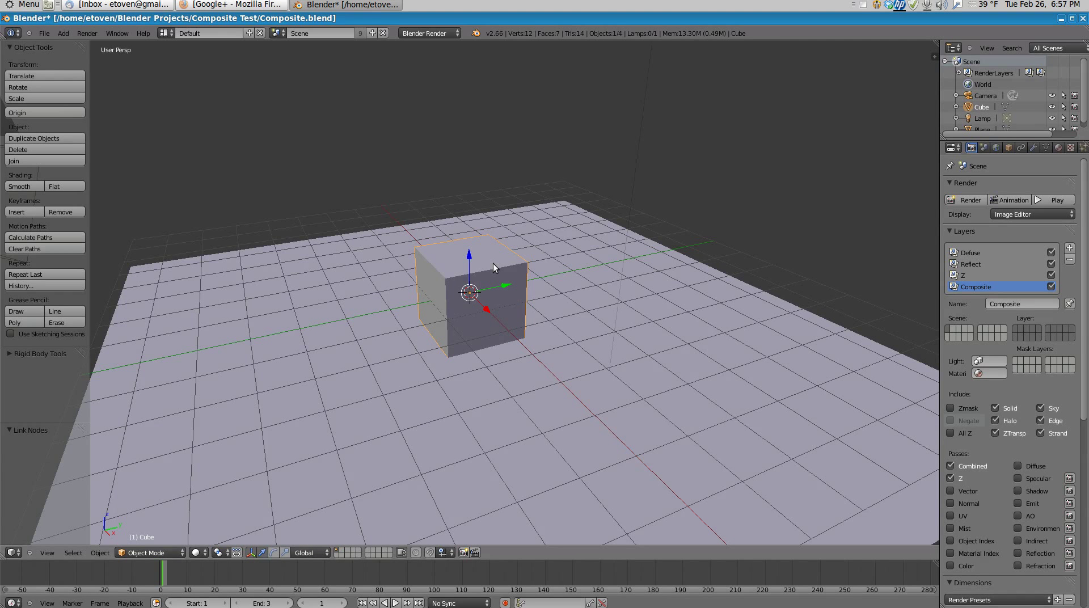
# Zoom out the 3D view to show camera and lamp, then save with Ctrl+S.
pyautogui.press('Home')
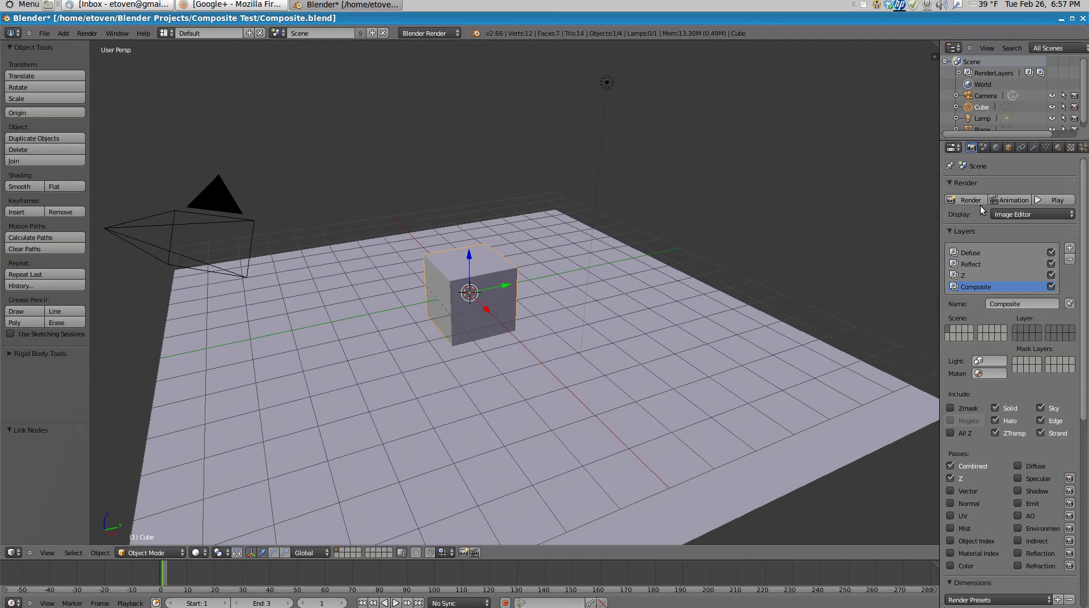
pyautogui.hotkey('ctrl', 's')
pyautogui.press('Return')
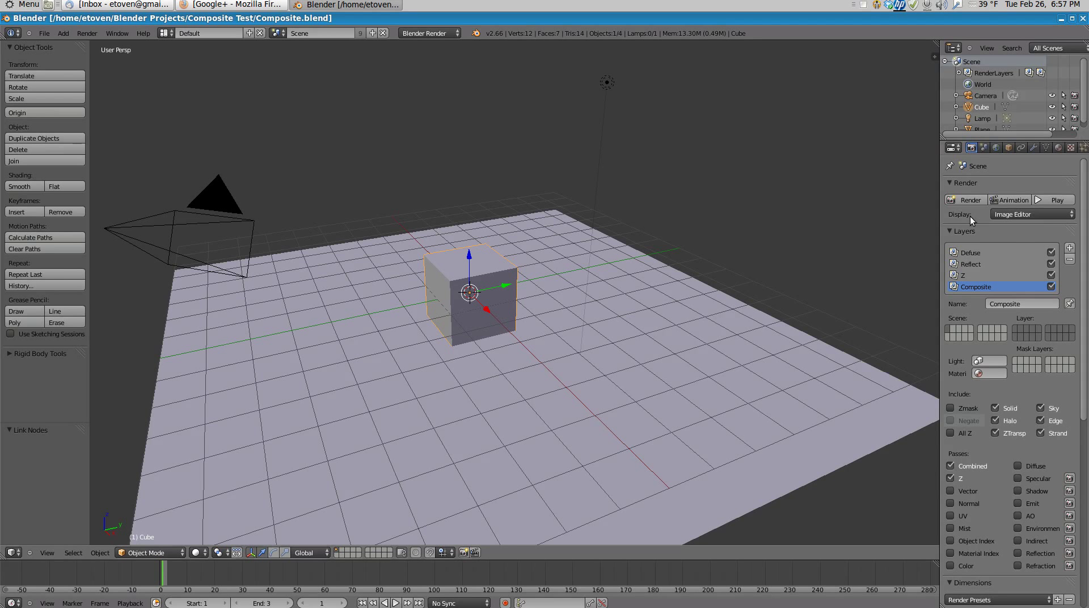
# Render the animation frames 1–3 from the Render panel's Animation button.
pyautogui.click(1012, 200)
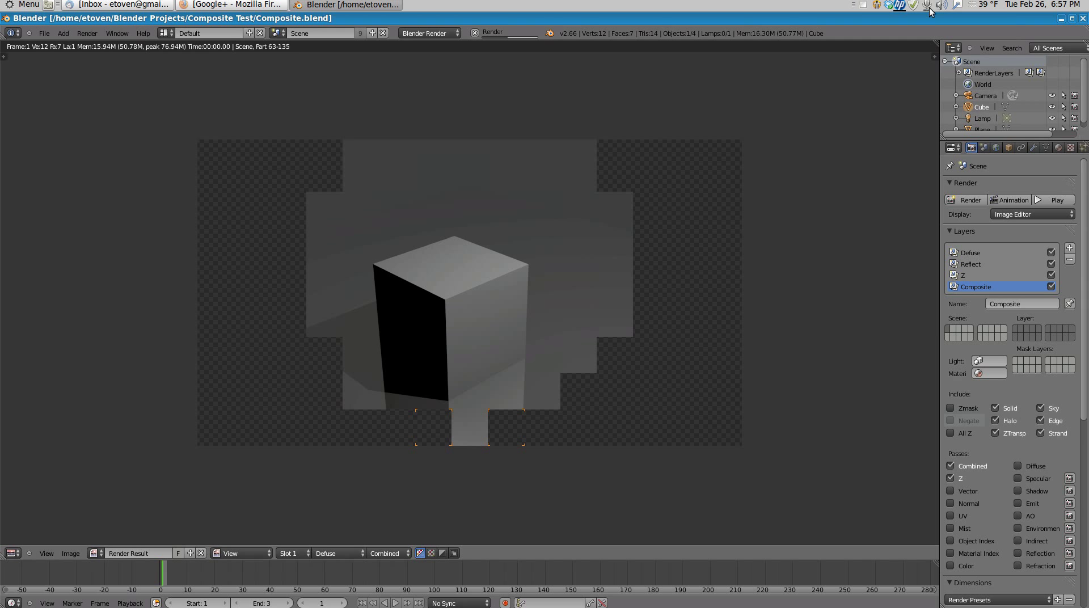
pyautogui.click(862, 5)
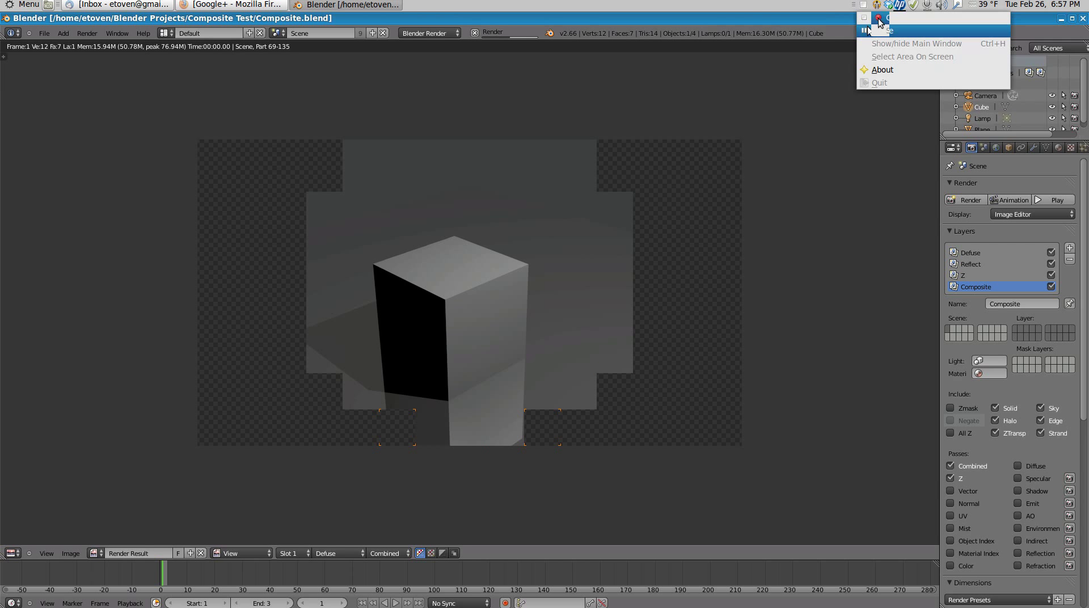
pyautogui.click(791, 146)
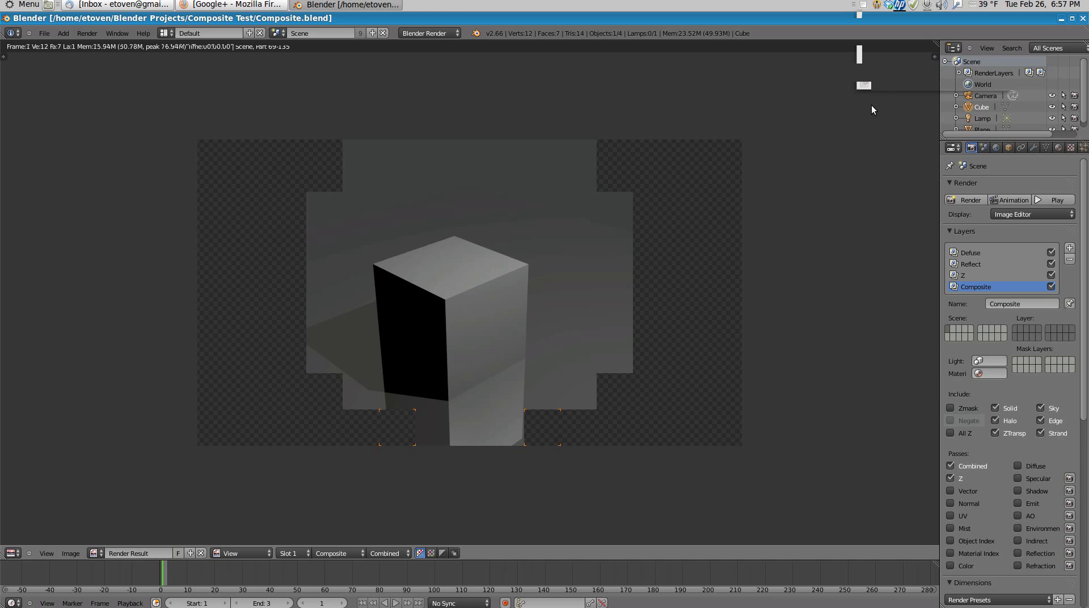
# Minimize Blender and browse the Defuse PNG frames in Eye of GNOME, returning to Renders.
pyautogui.hotkey('ctrl', 'alt', 'd')
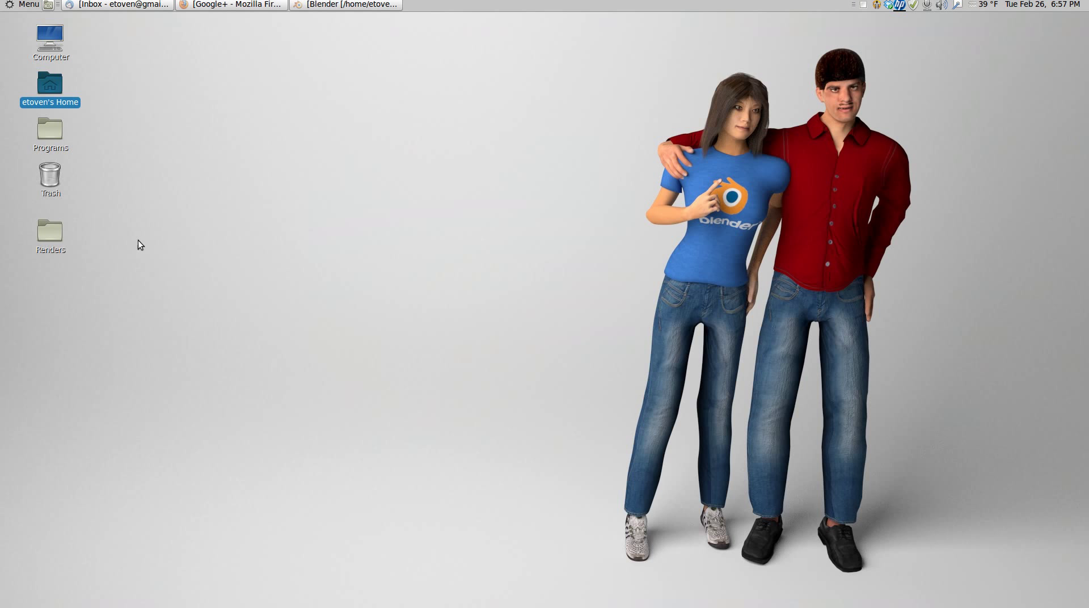
pyautogui.doubleClick(56, 233)
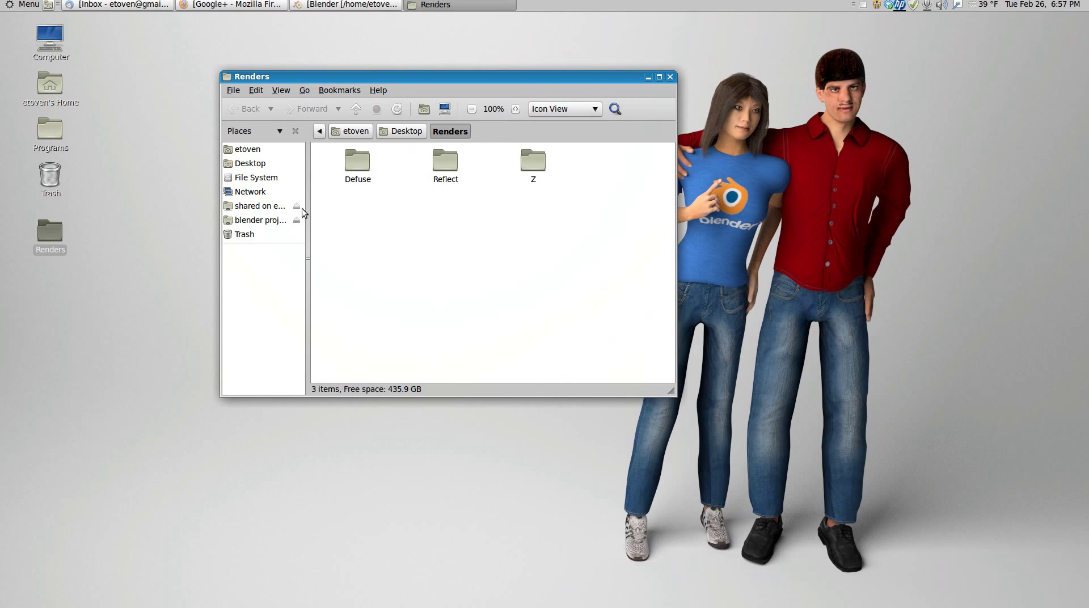
pyautogui.doubleClick(359, 168)
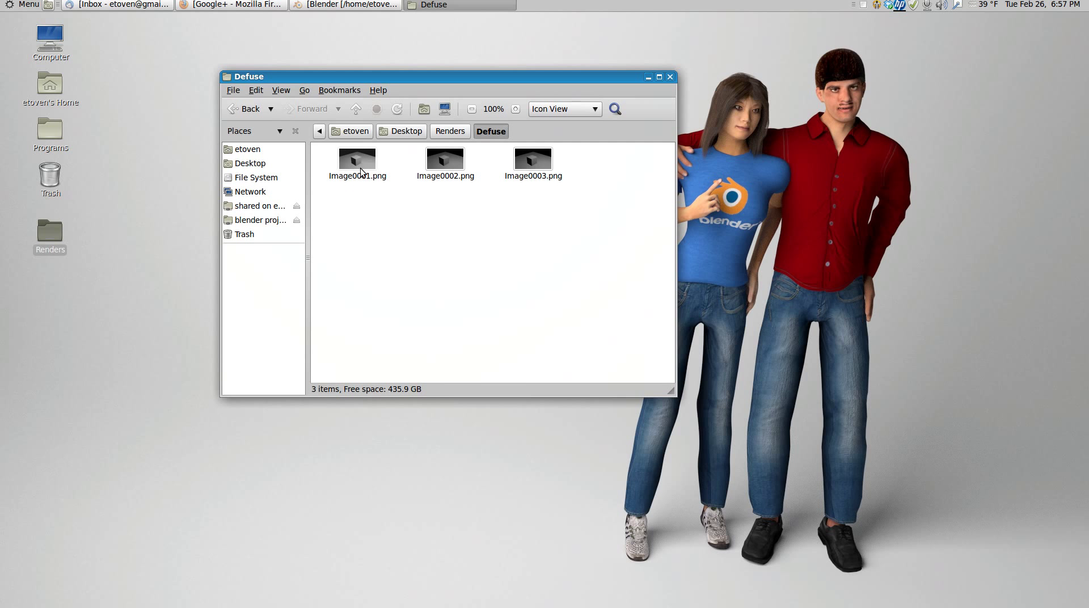
pyautogui.rightClick(358, 164)
pyautogui.click(377, 171)
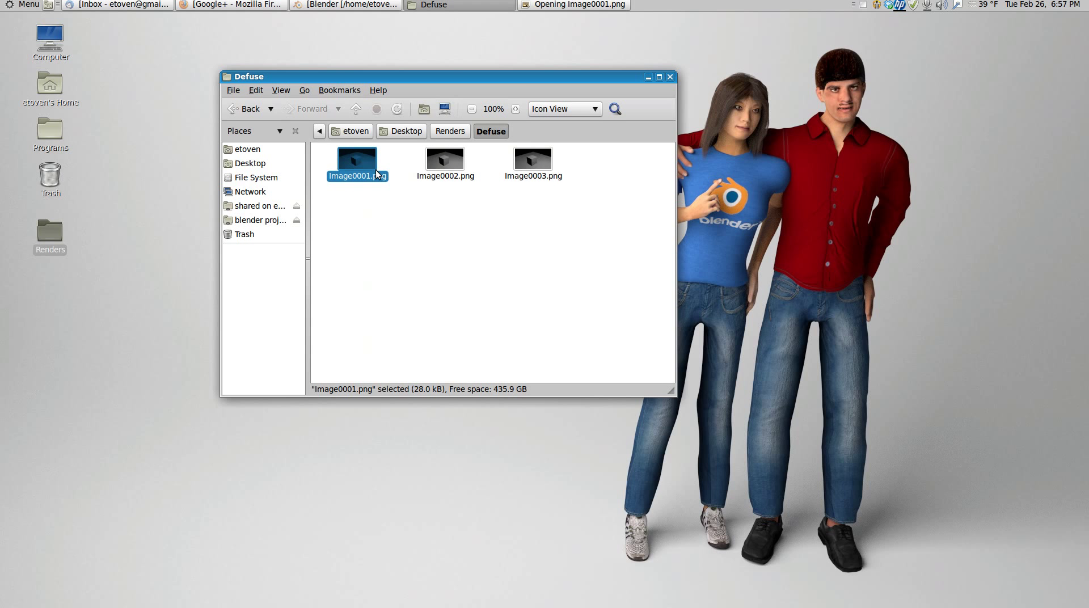
pyautogui.press('Right')
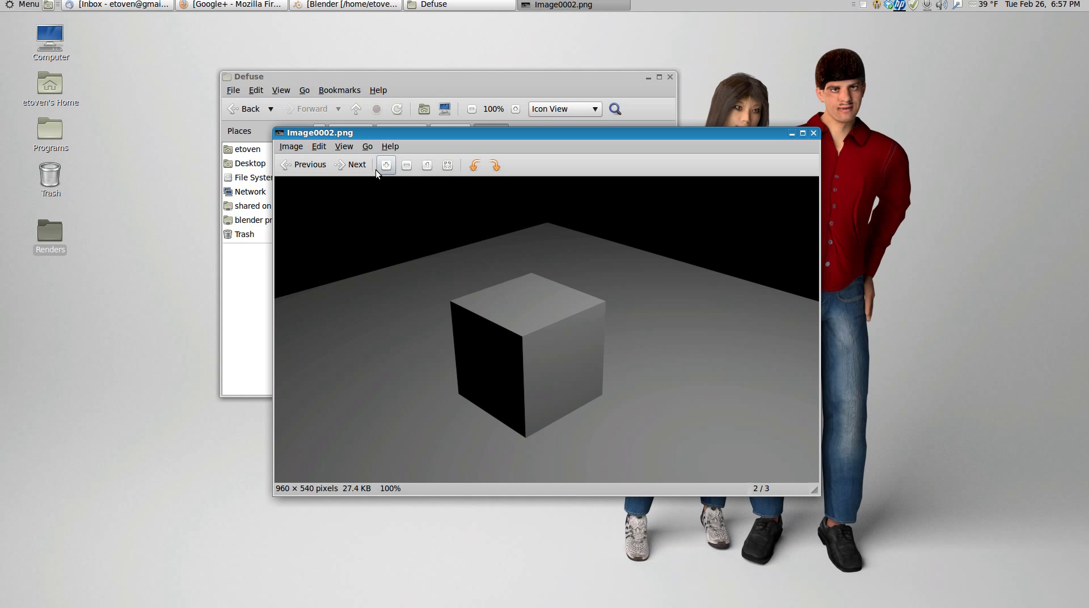
pyautogui.press('Left')
pyautogui.click(813, 132)
pyautogui.hotkey('alt', 'Left')
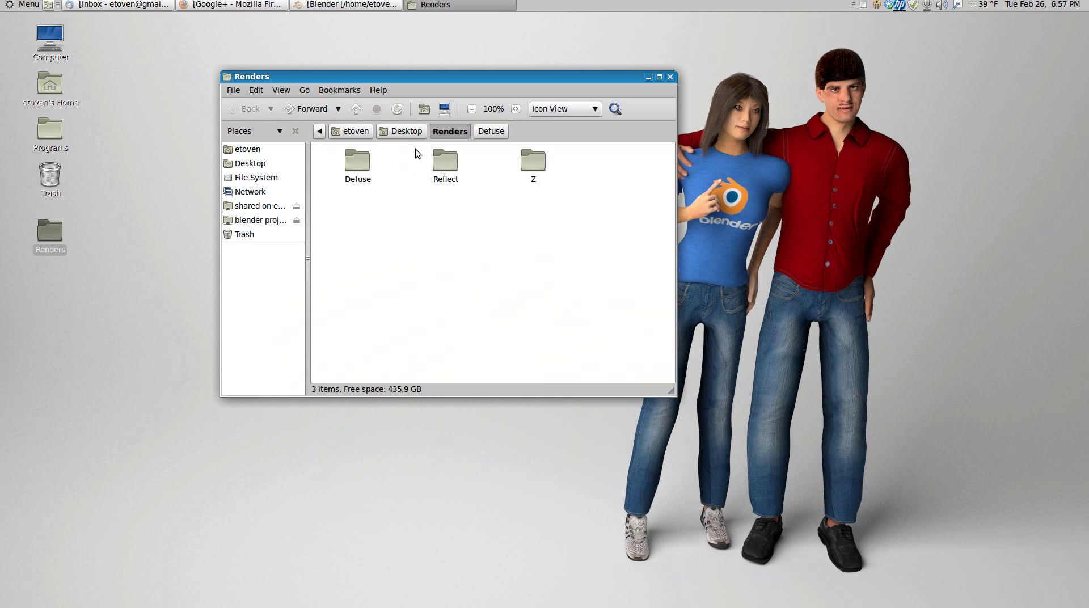
# Open the Reflect folder and step through its PNG frames in Eye of GNOME.
pyautogui.doubleClick(438, 164)
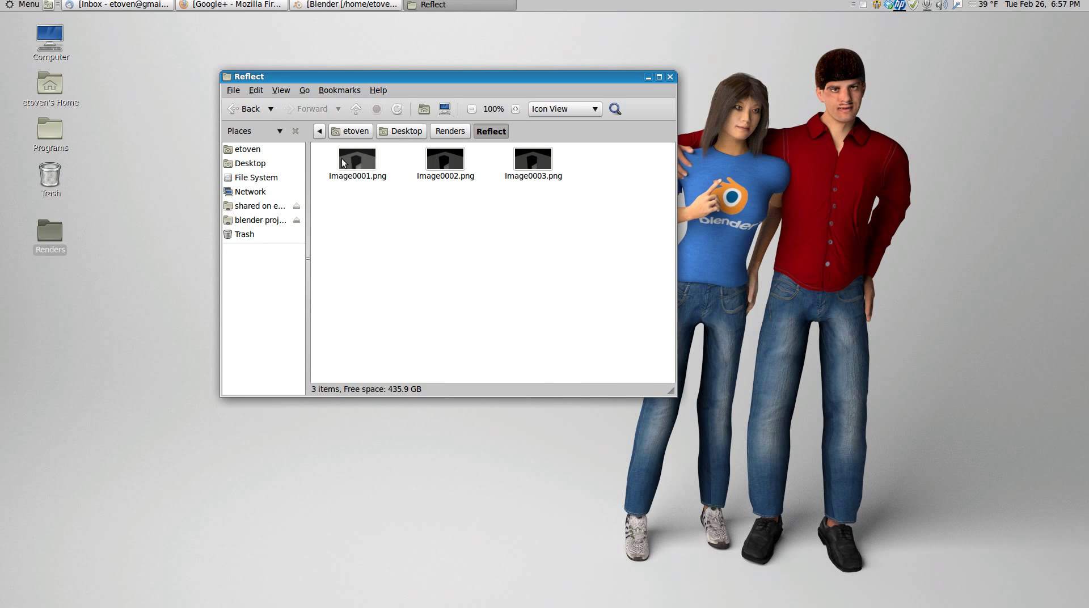
pyautogui.rightClick(347, 159)
pyautogui.click(356, 163)
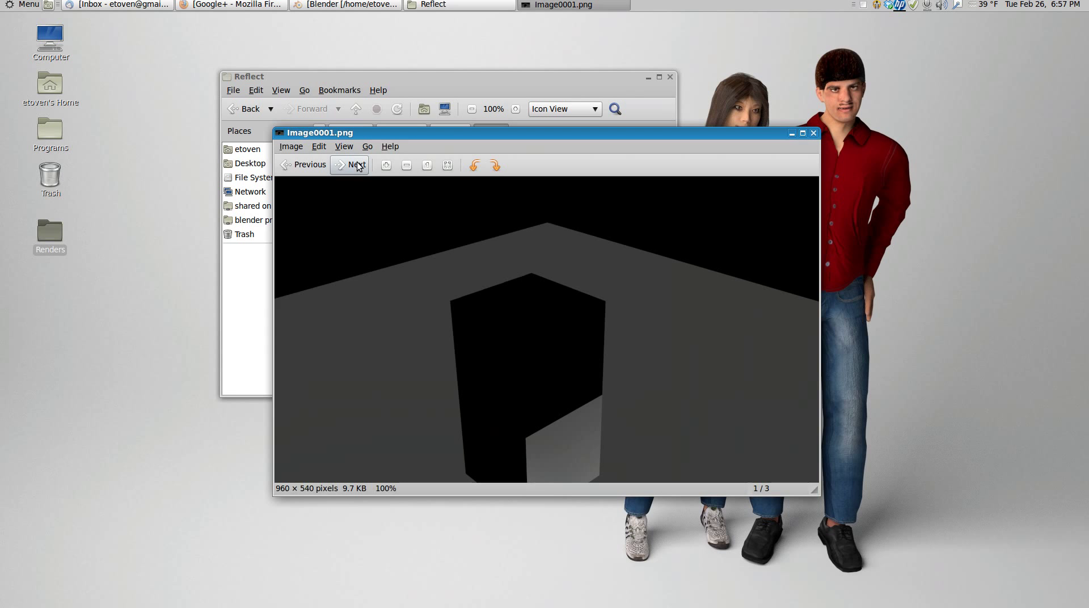
pyautogui.click(356, 164)
pyautogui.click(814, 133)
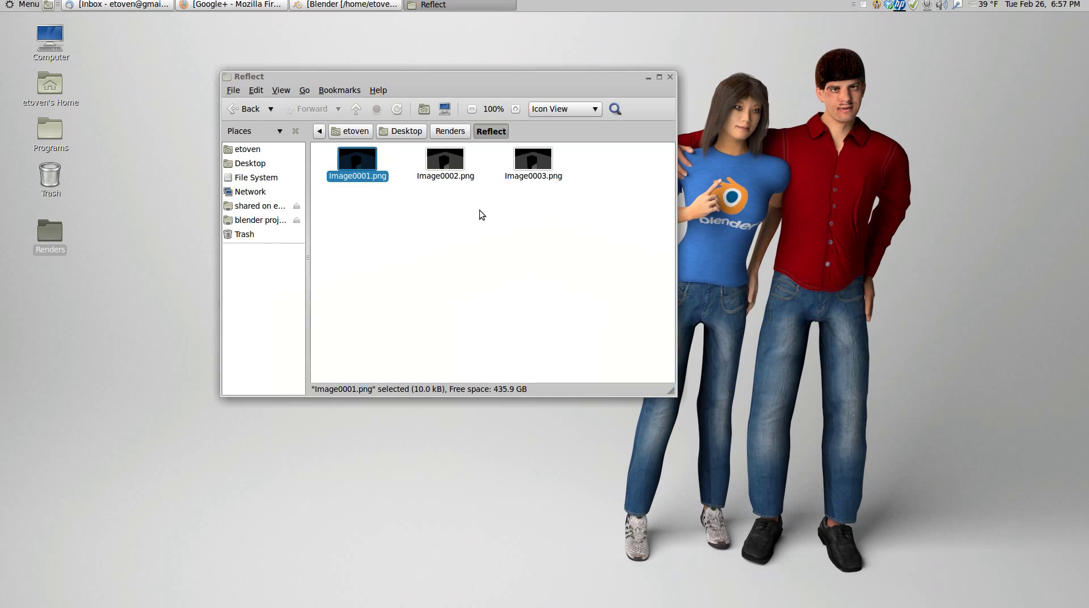
# Open the Z folder's Image0001.png in Eye of GNOME and move to Image0003.png.
pyautogui.click(448, 131)
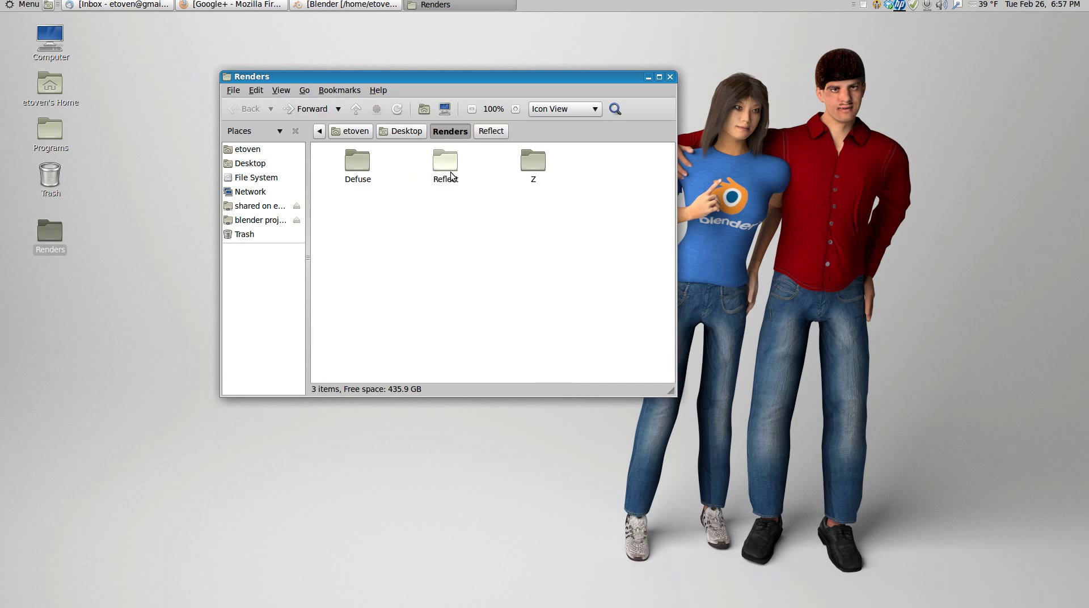
pyautogui.doubleClick(527, 164)
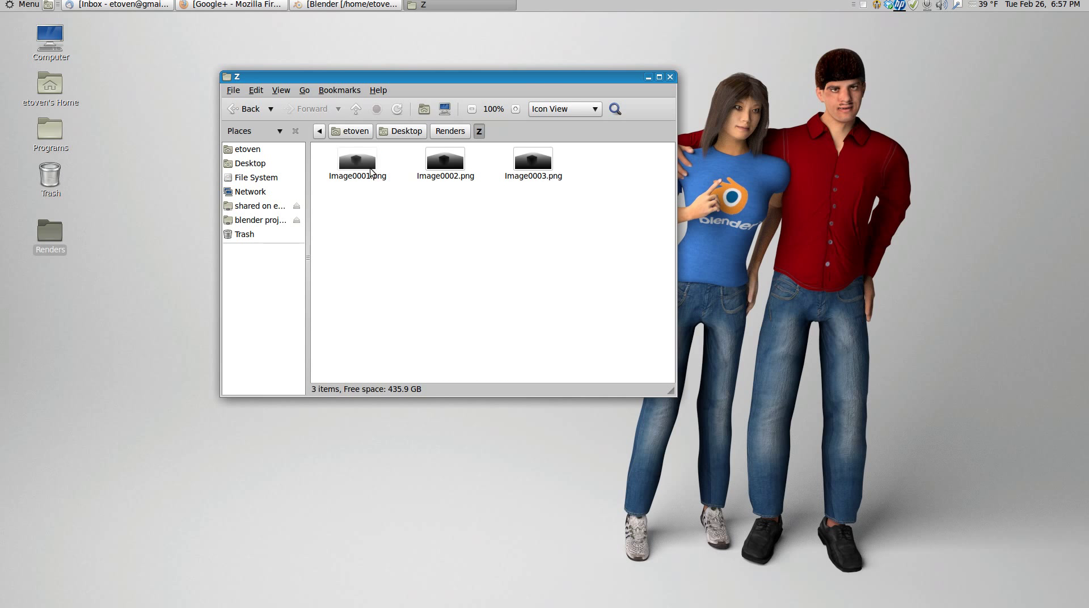
pyautogui.rightClick(372, 171)
pyautogui.click(379, 174)
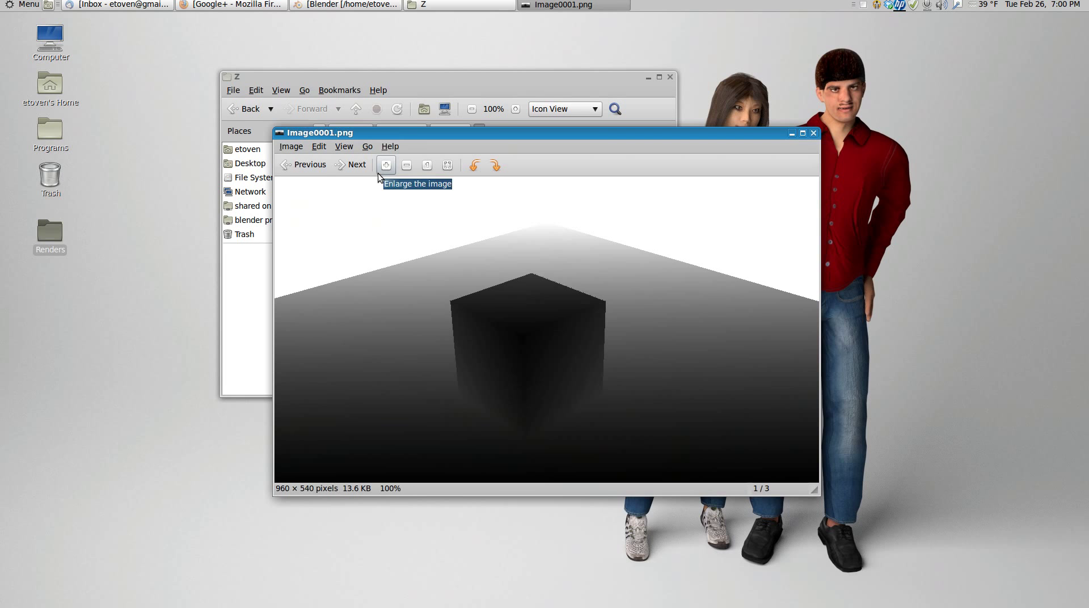
pyautogui.press('Right')
pyautogui.press('Right')
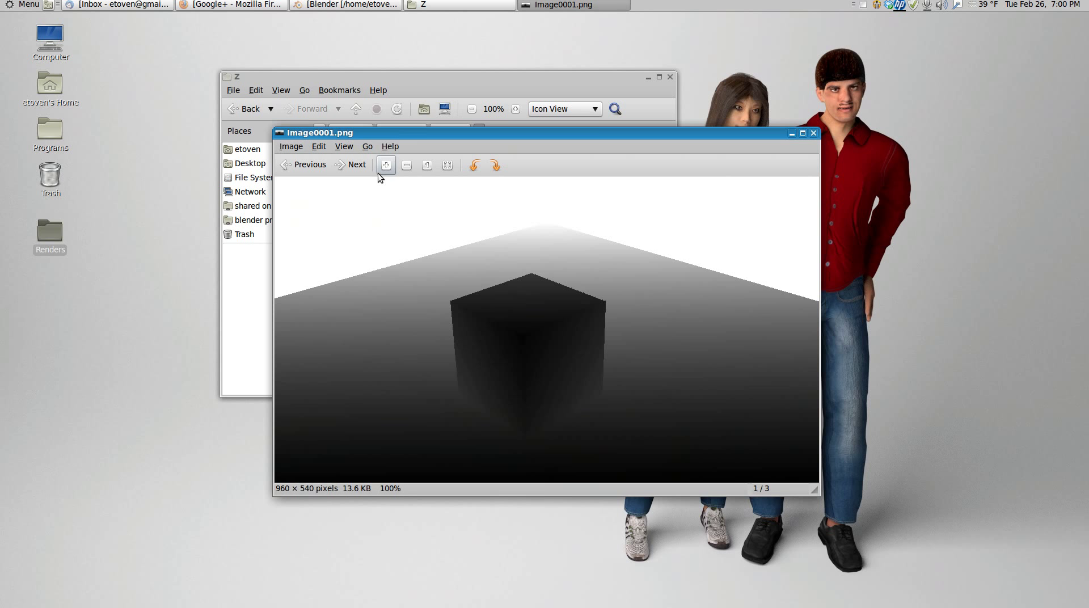
pyautogui.press('Right')
pyautogui.press('Right')
# Restore the Blender window from the taskbar to see the frame 3 render.
pyautogui.click(351, 5)
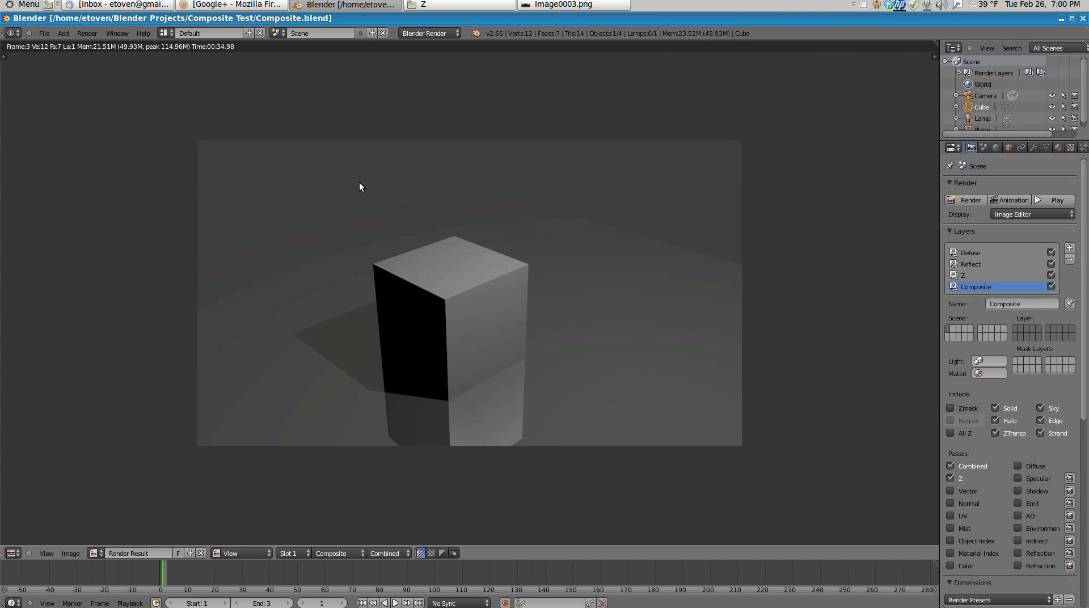